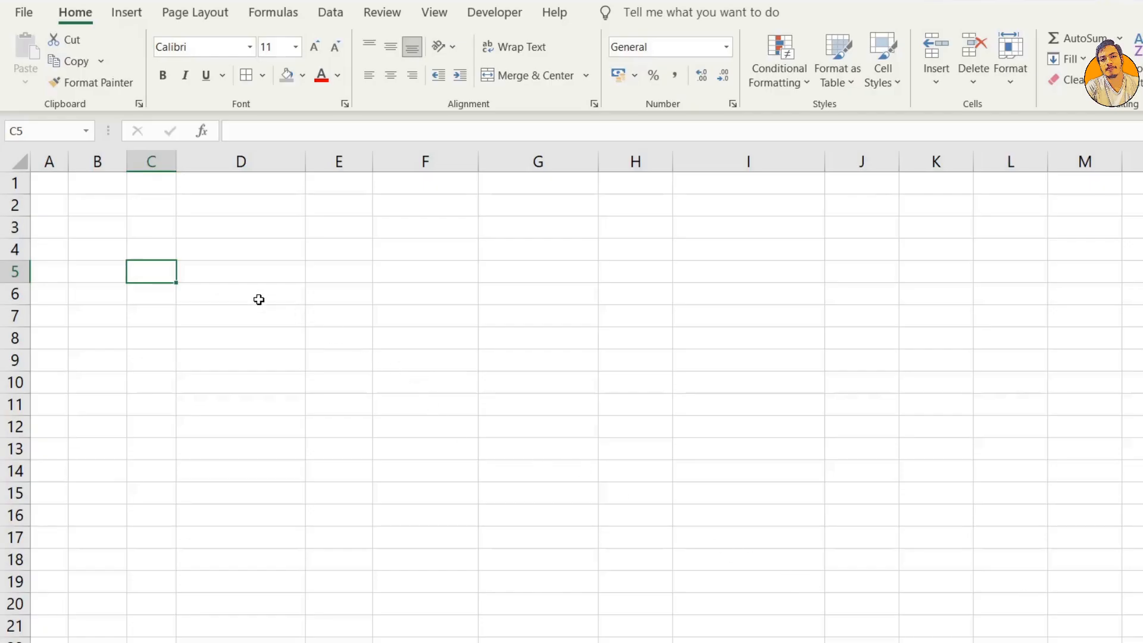
# Merge and center C5:I6 and enter the title INTEREST & INSTALLMENT CALCULATION in it
pyautogui.moveTo(165, 273); pyautogui.dragTo(706, 287)
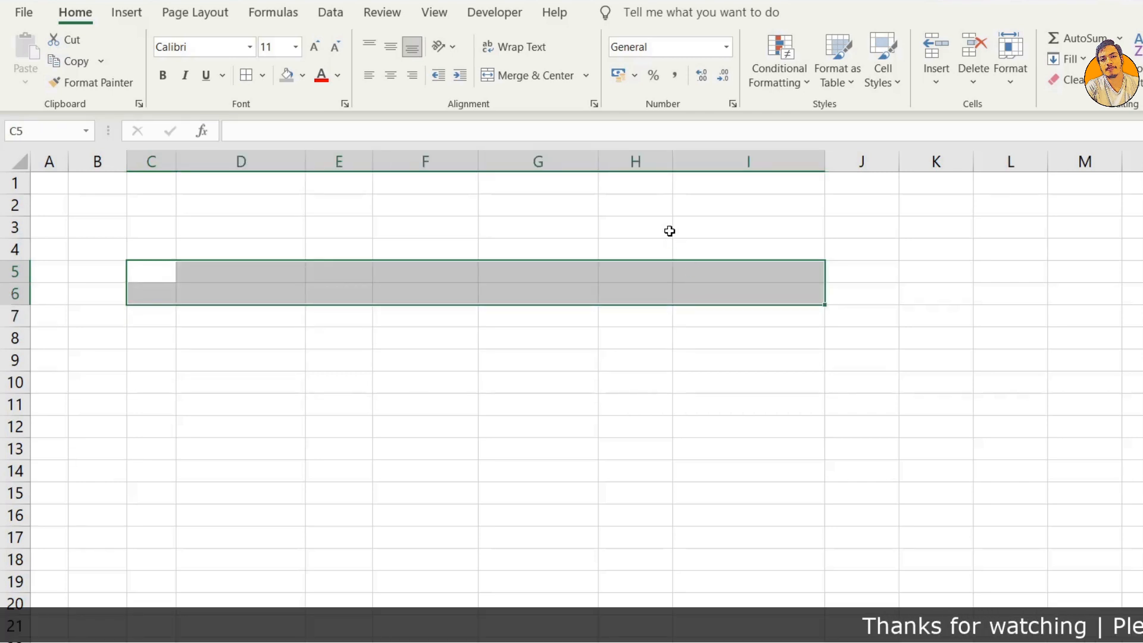
pyautogui.click(533, 72)
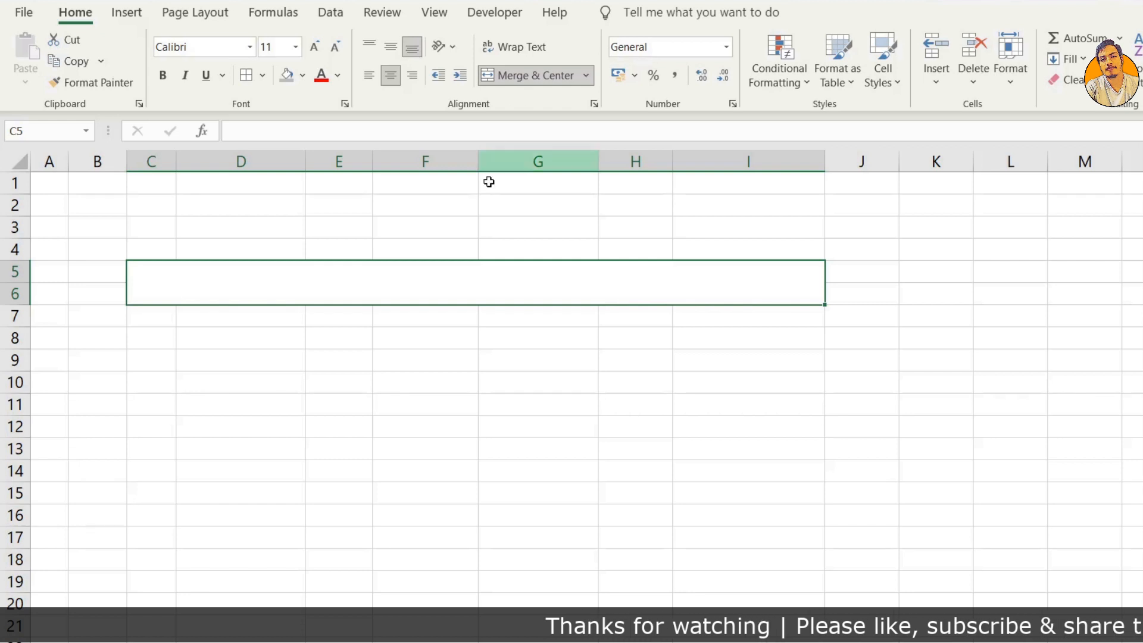
pyautogui.doubleClick(467, 288)
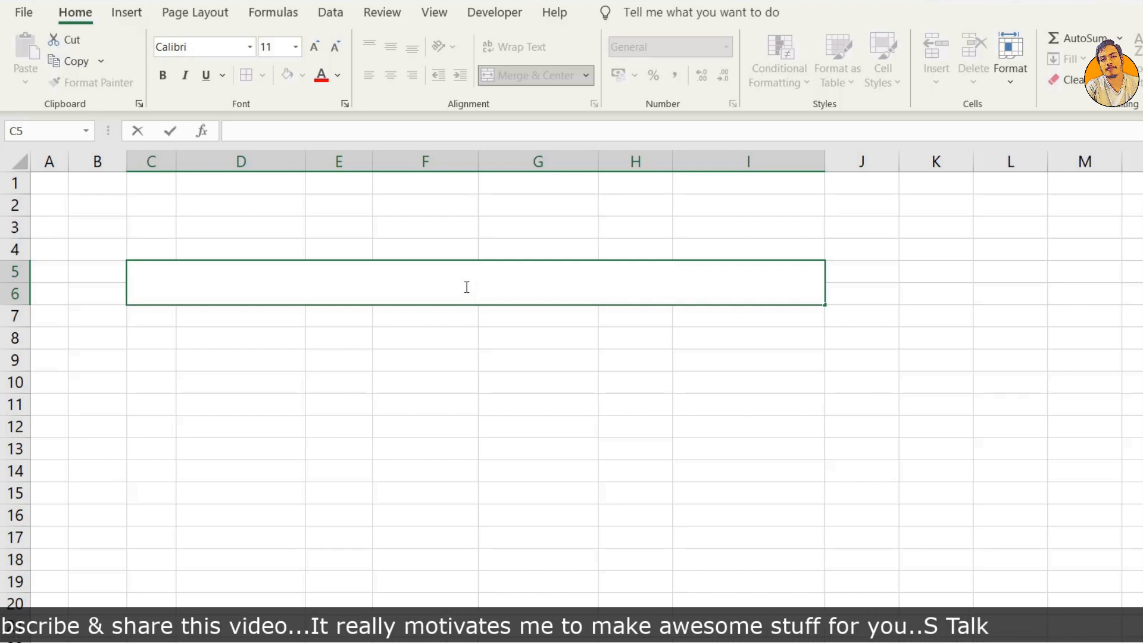
pyautogui.write('I')
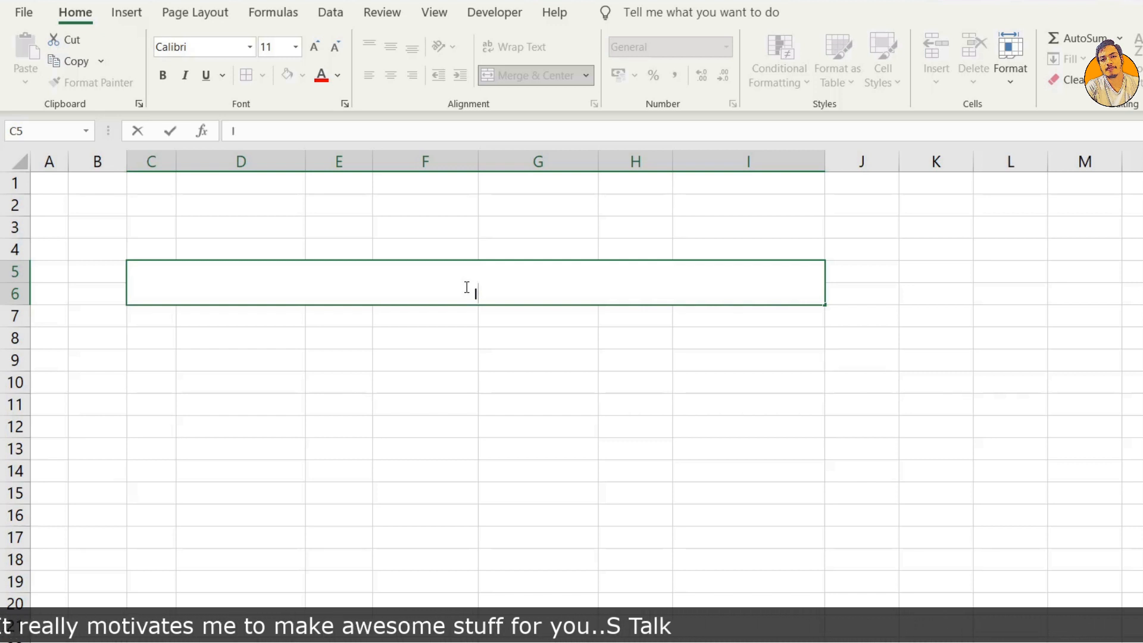
pyautogui.write('NTER')
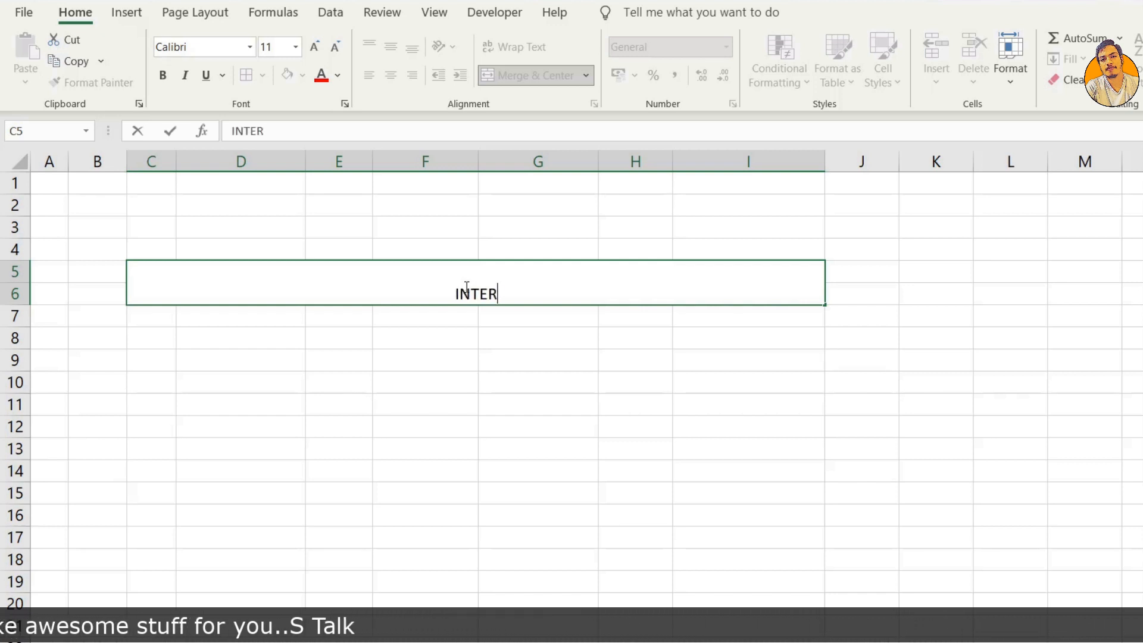
pyautogui.write('EST & INSTALLMENT CALCULATION')
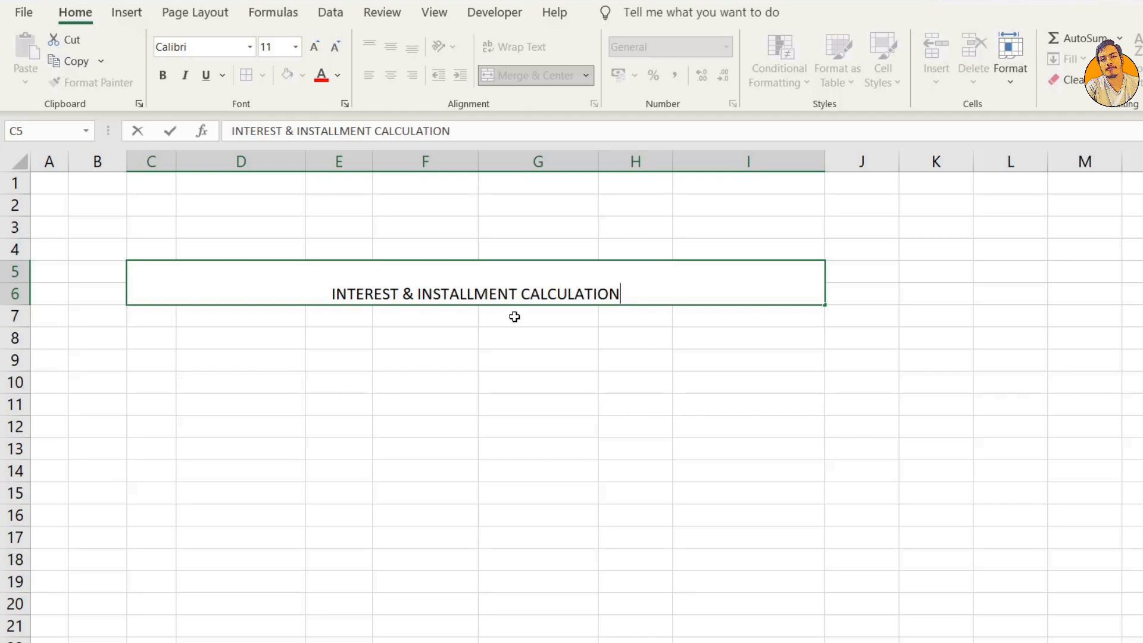
pyautogui.press('Return')
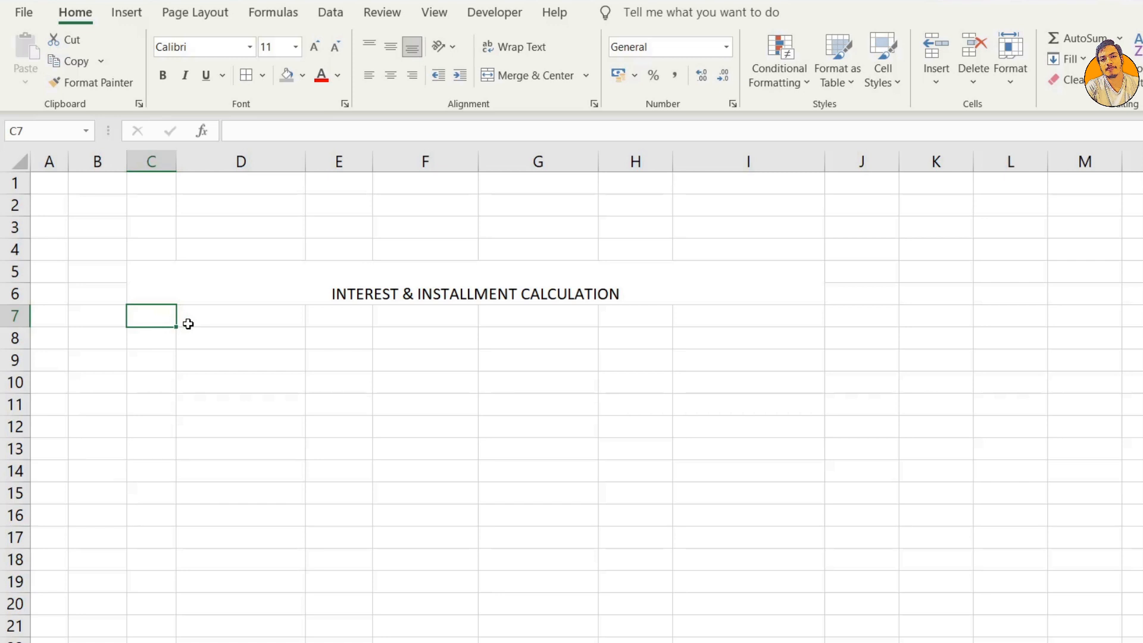
# Enter the column headings S.No. in C7 and Principal Amount in D7
pyautogui.write('S.')
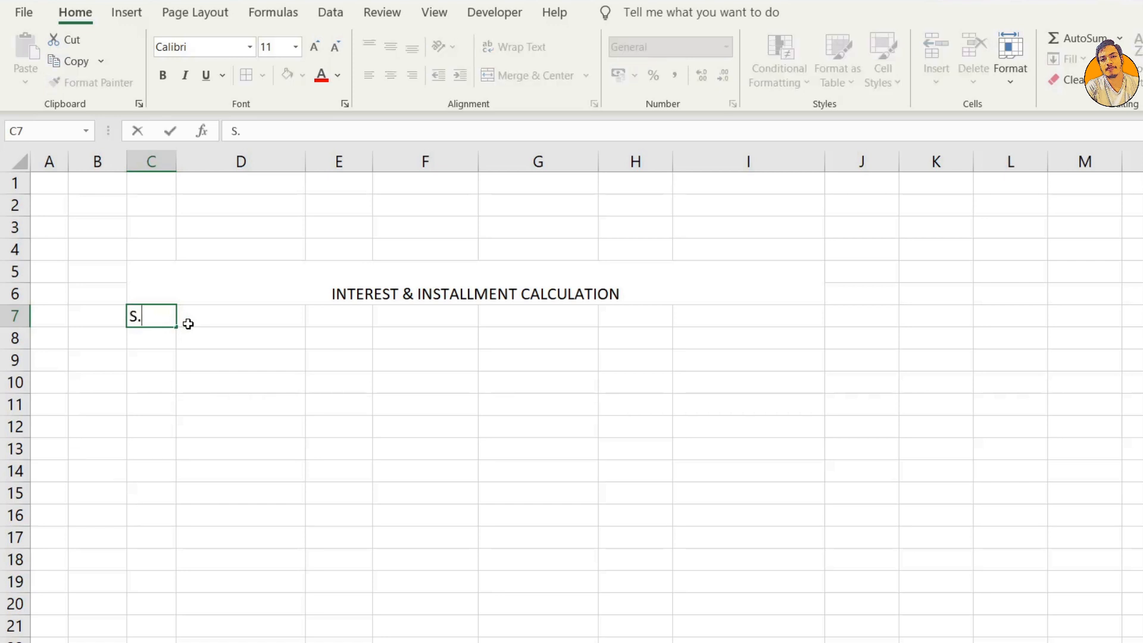
pyautogui.write('No.')
pyautogui.click(188, 324)
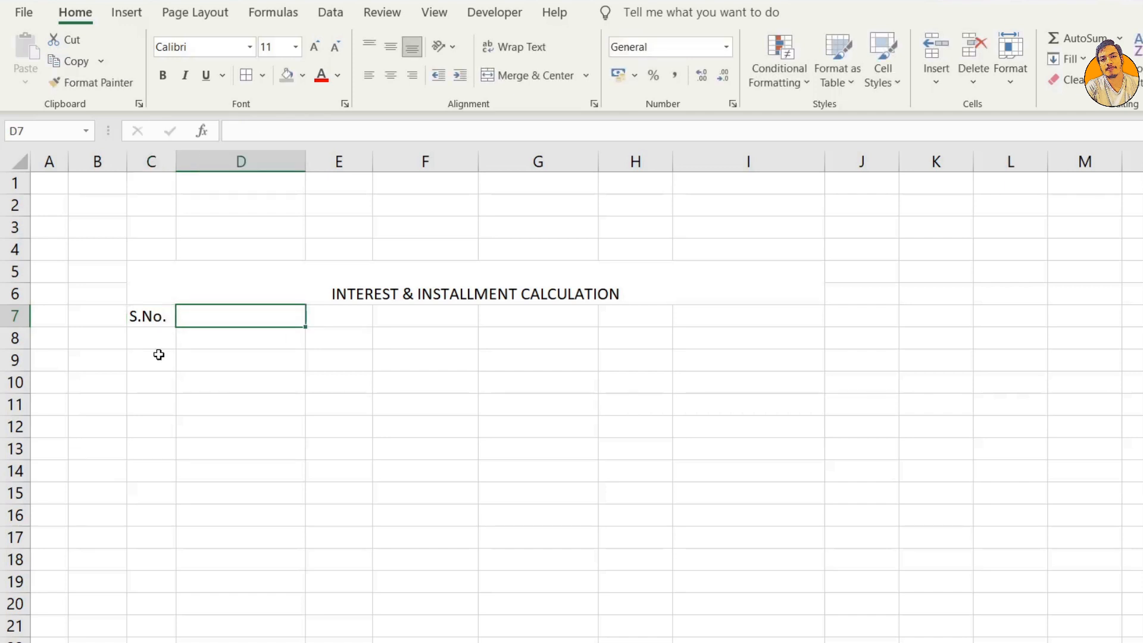
pyautogui.write('P')
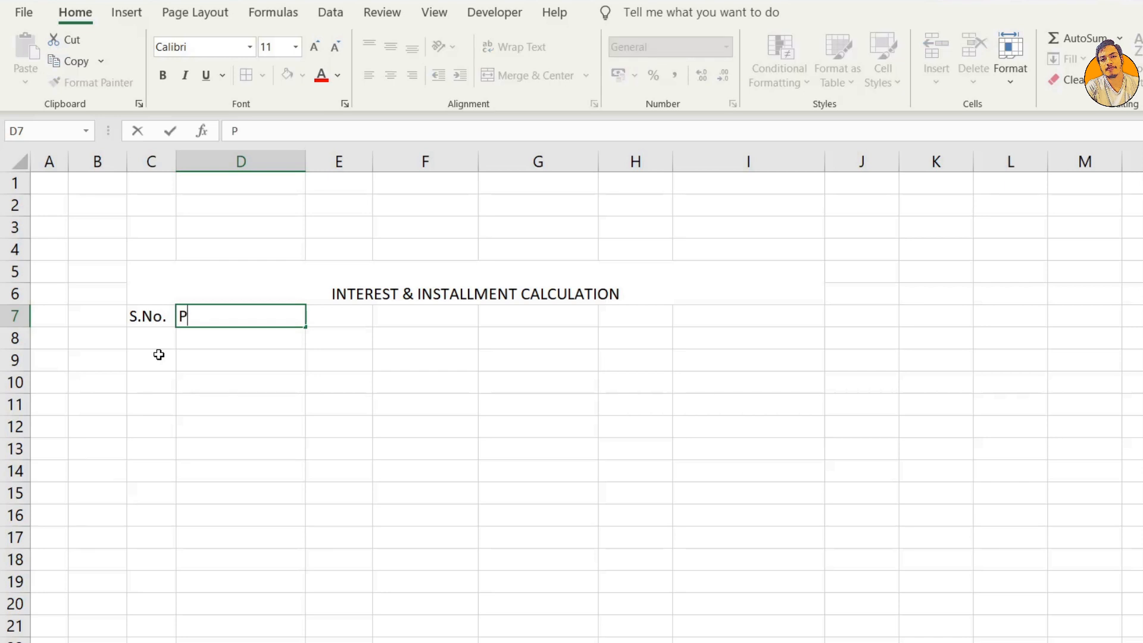
pyautogui.write('rincipal ')
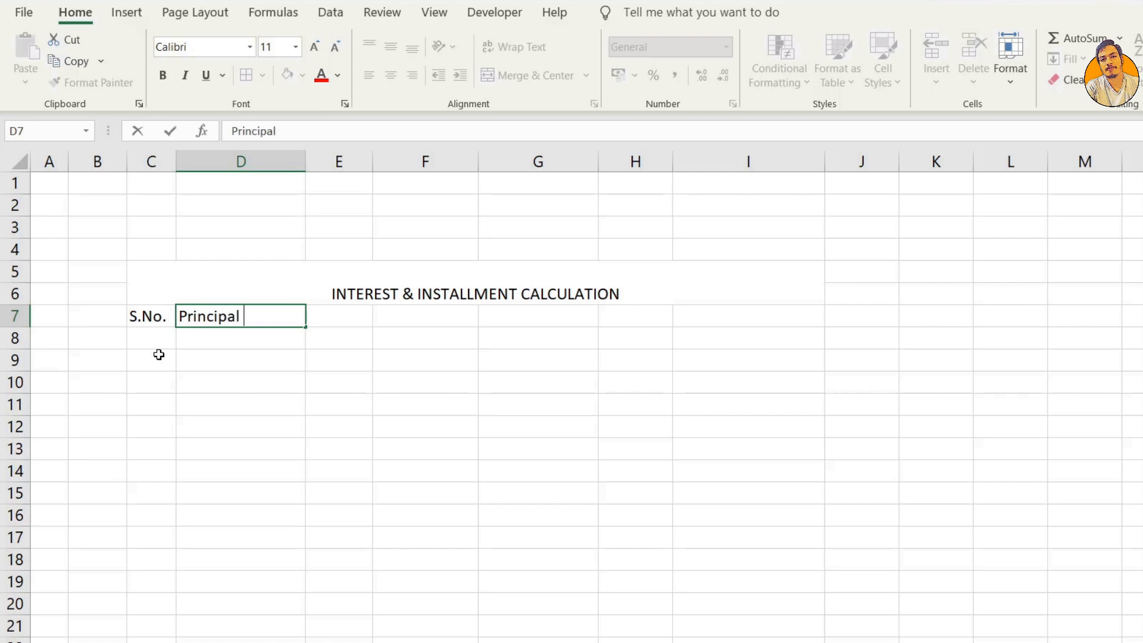
pyautogui.write('Amount')
pyautogui.hotkey('ctrl', 'Return')
pyautogui.press('Right')
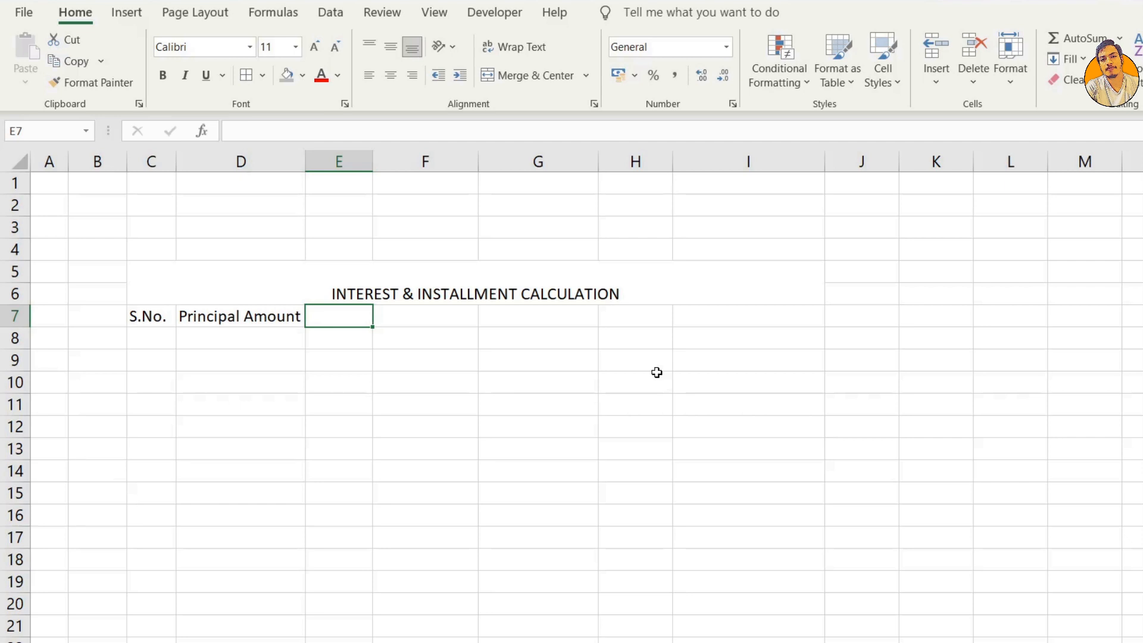
# Continue the heading row with Rate in E7, Time Monthly in F7 and Interest in G7
pyautogui.write('Rate')
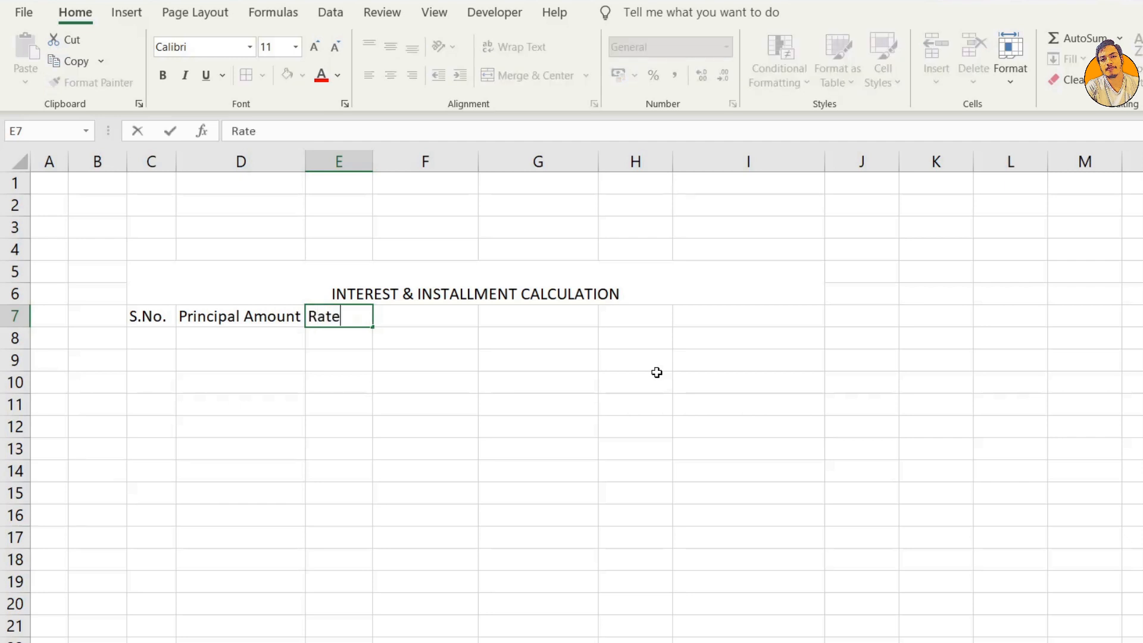
pyautogui.press('Right')
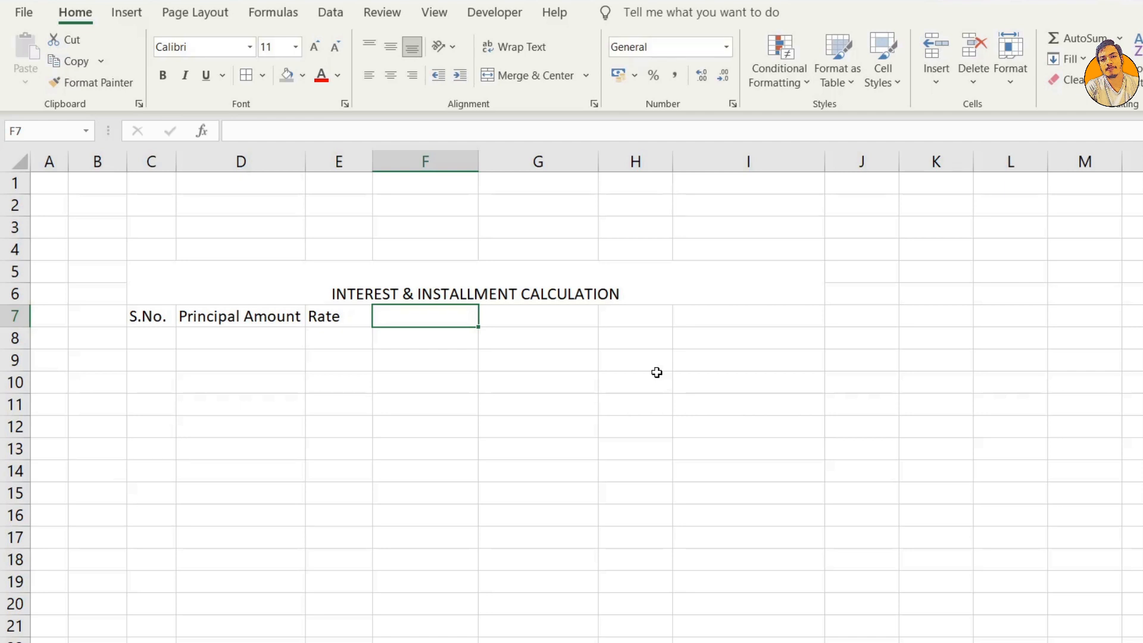
pyautogui.write('Tim')
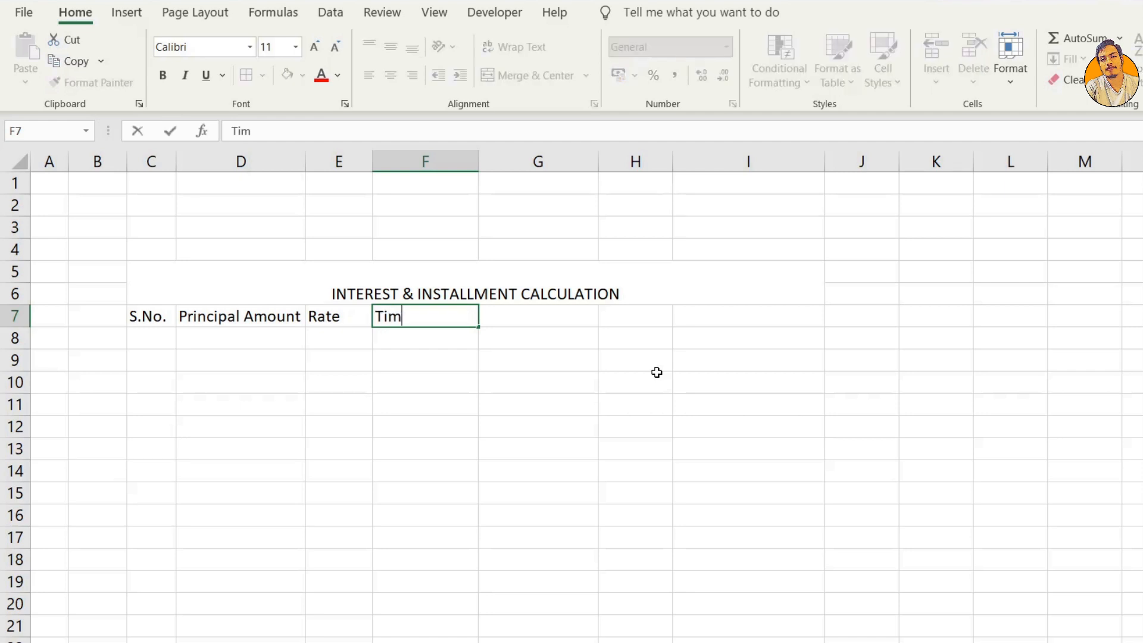
pyautogui.write('e Monthly')
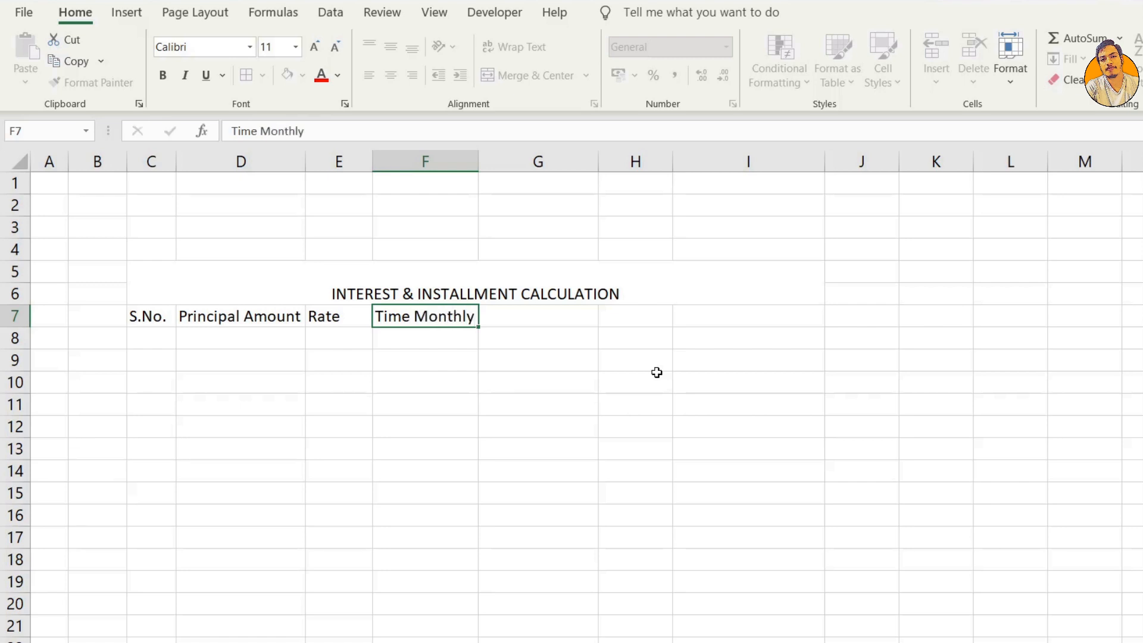
pyautogui.press('Tab')
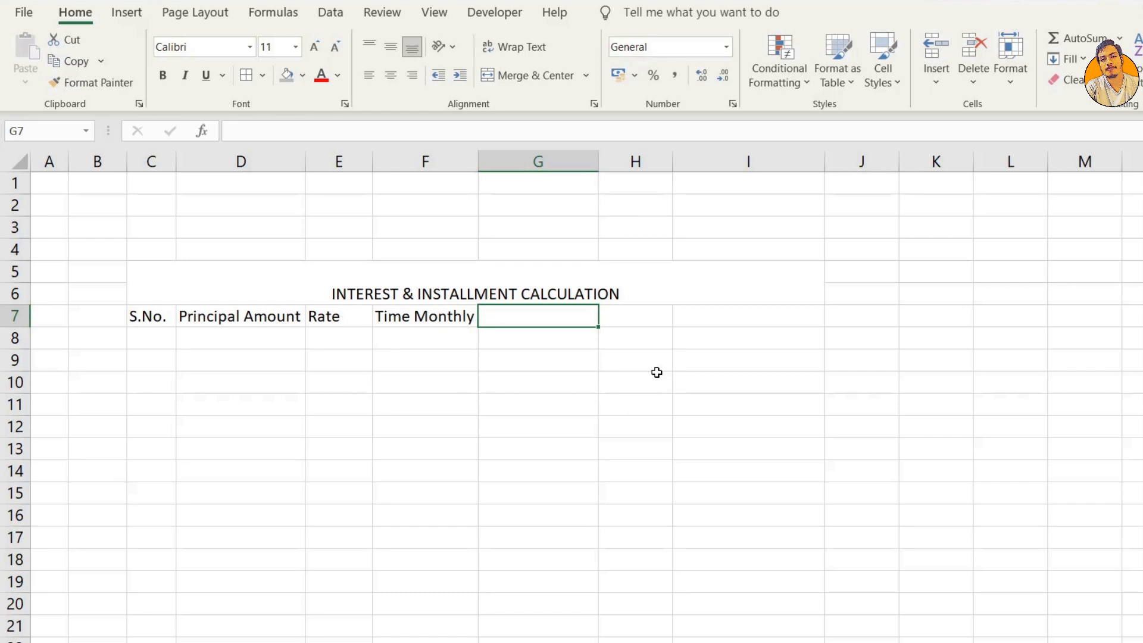
pyautogui.write('Inter')
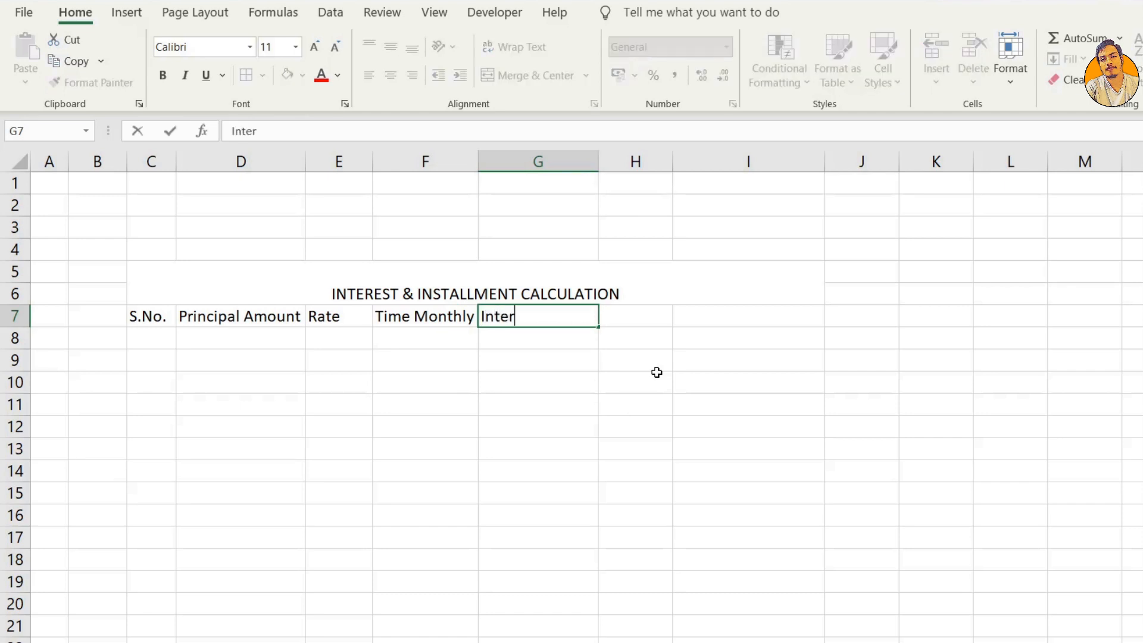
pyautogui.write('est')
pyautogui.press('Tab')
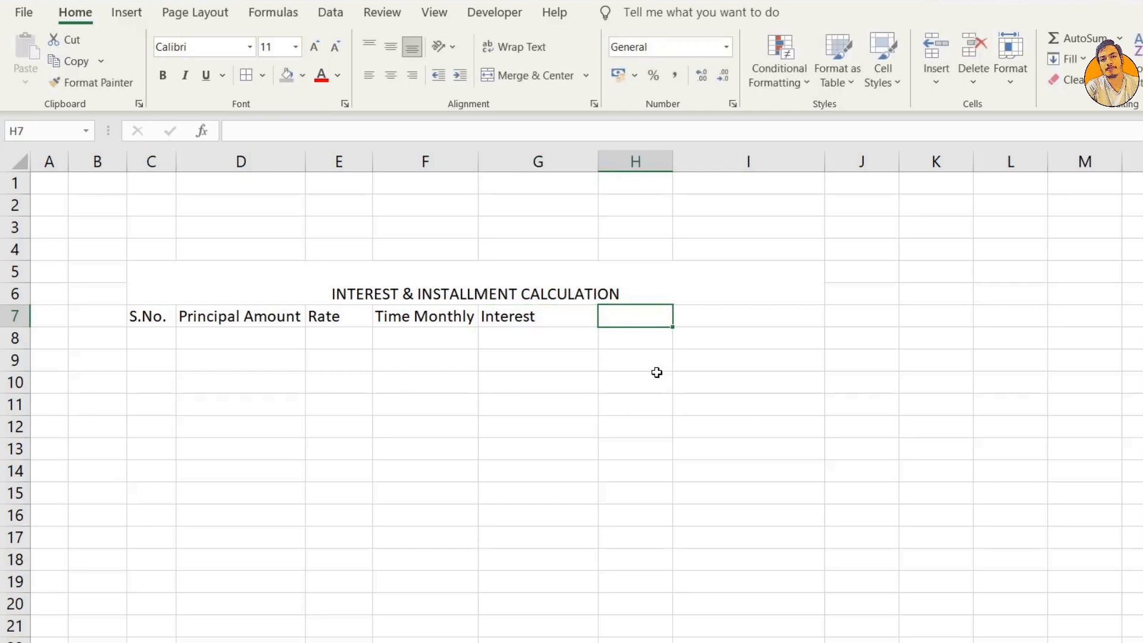
# Complete the heading row with Total in H7 and Monthly Installment in I7
pyautogui.write('Total')
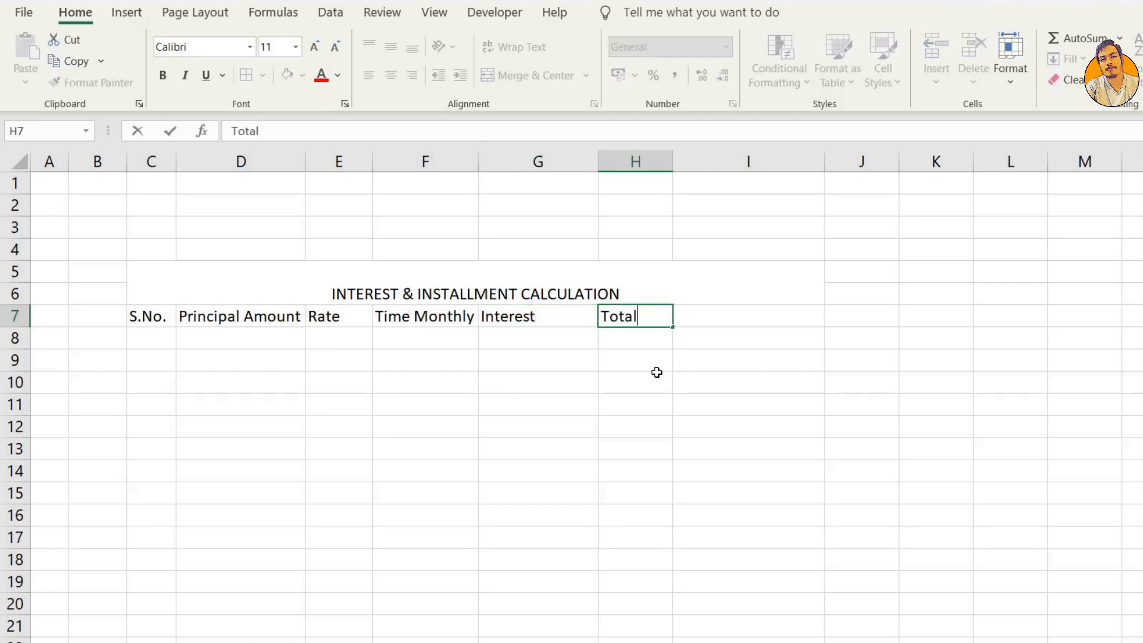
pyautogui.press('Tab')
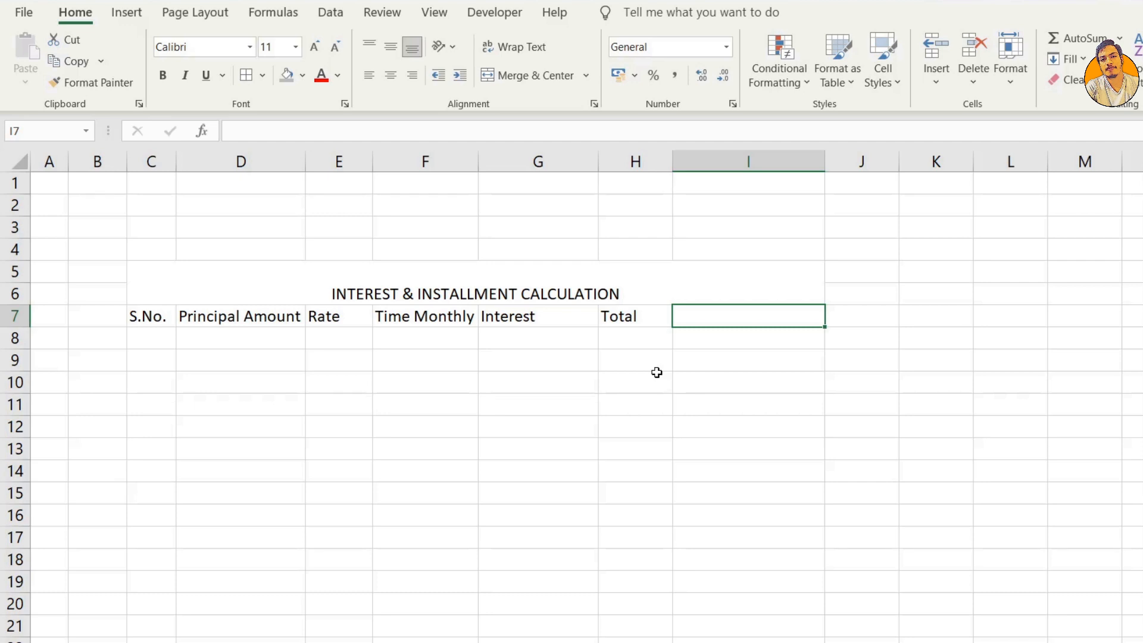
pyautogui.write('Insta')
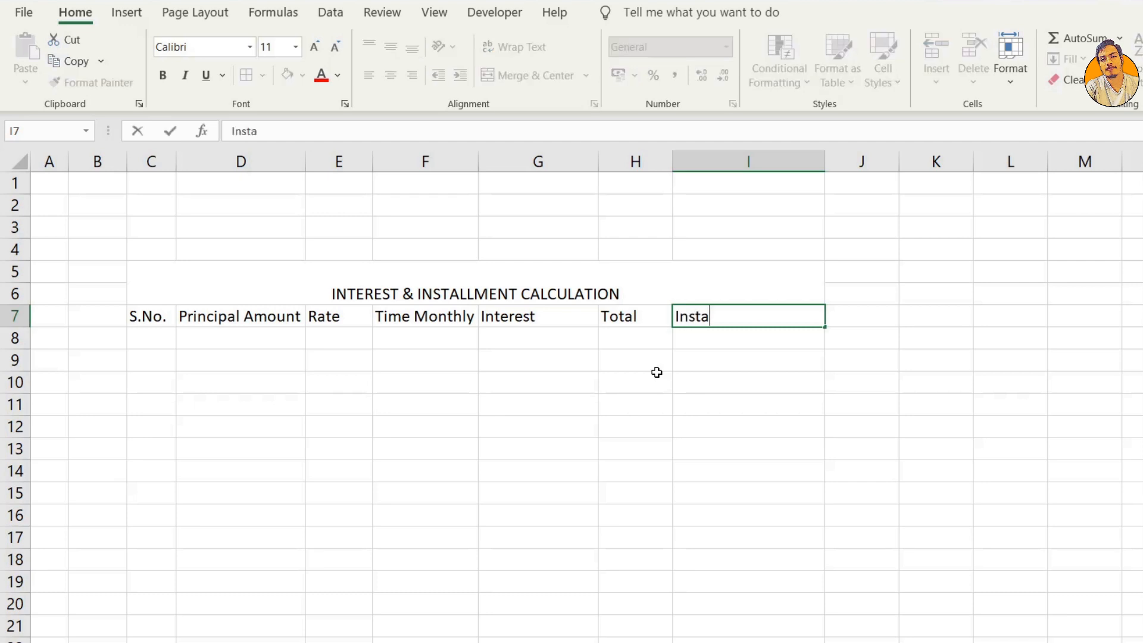
pyautogui.write('llment')
pyautogui.press('Return')
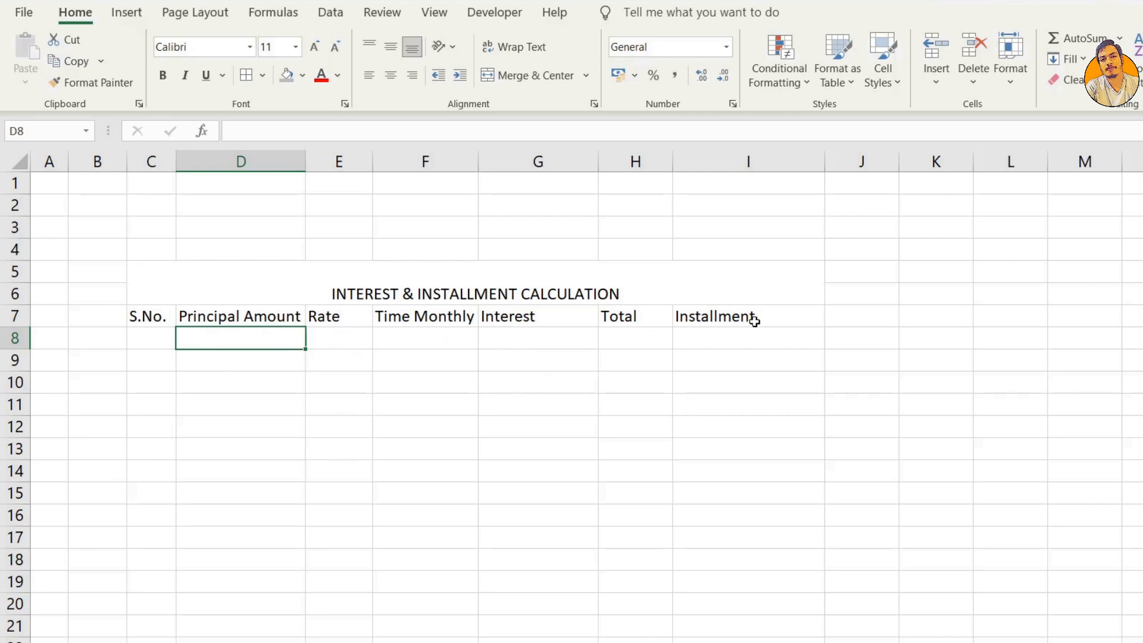
pyautogui.doubleClick(682, 320)
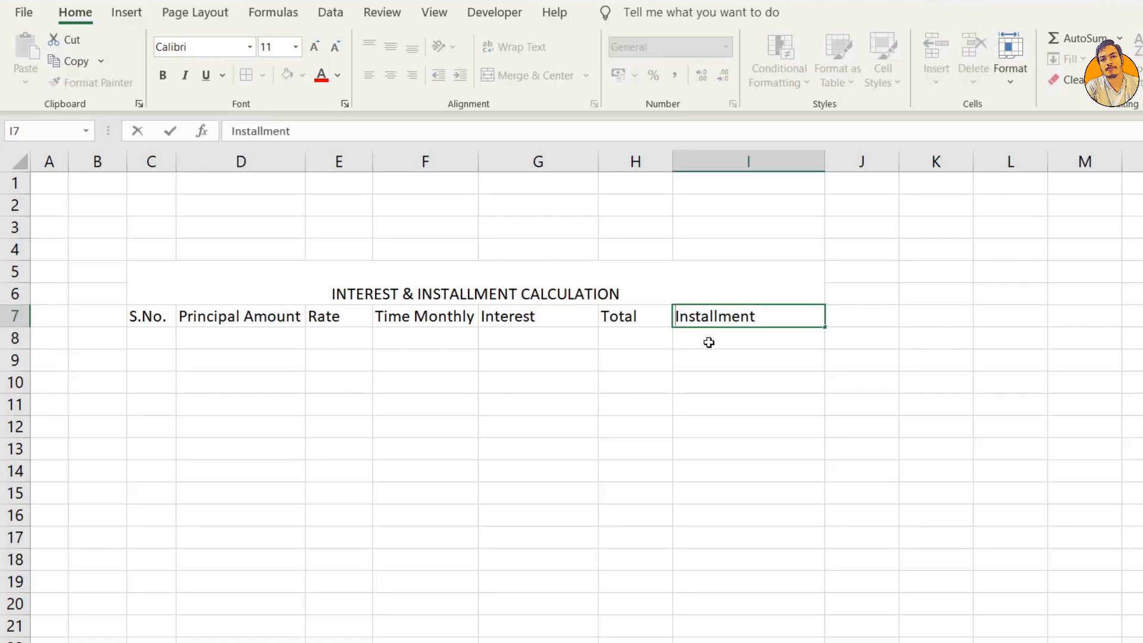
pyautogui.write('Monthly')
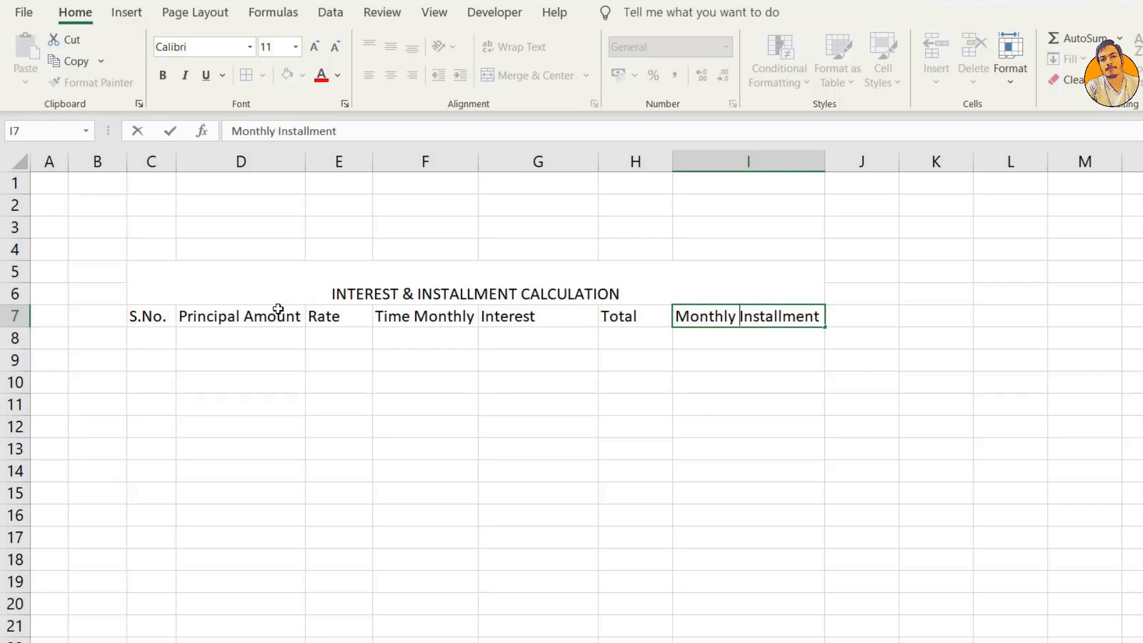
pyautogui.click(153, 335)
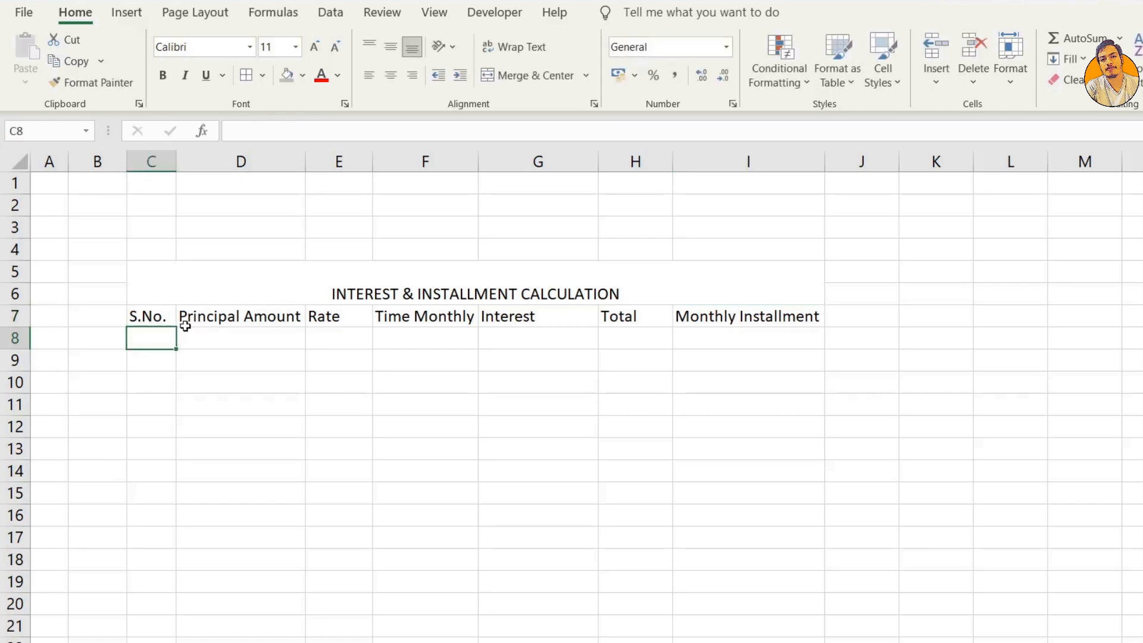
# Middle-align the merged title vertically, and make the column headings in C7:I7 horizontally centered and bold
pyautogui.click(165, 293)
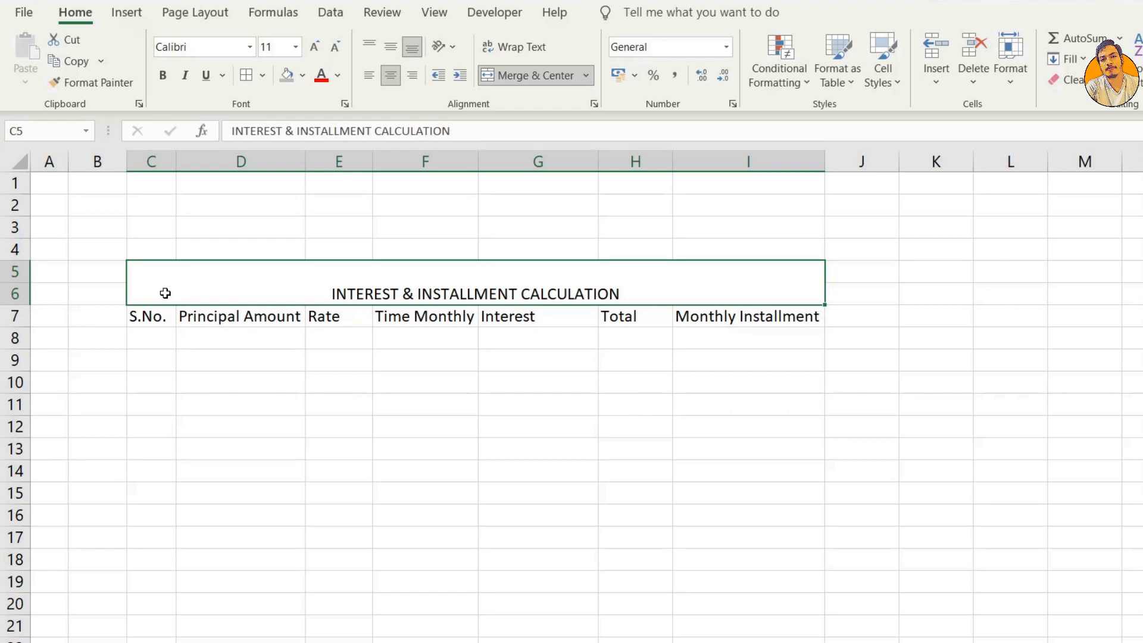
pyautogui.click(391, 48)
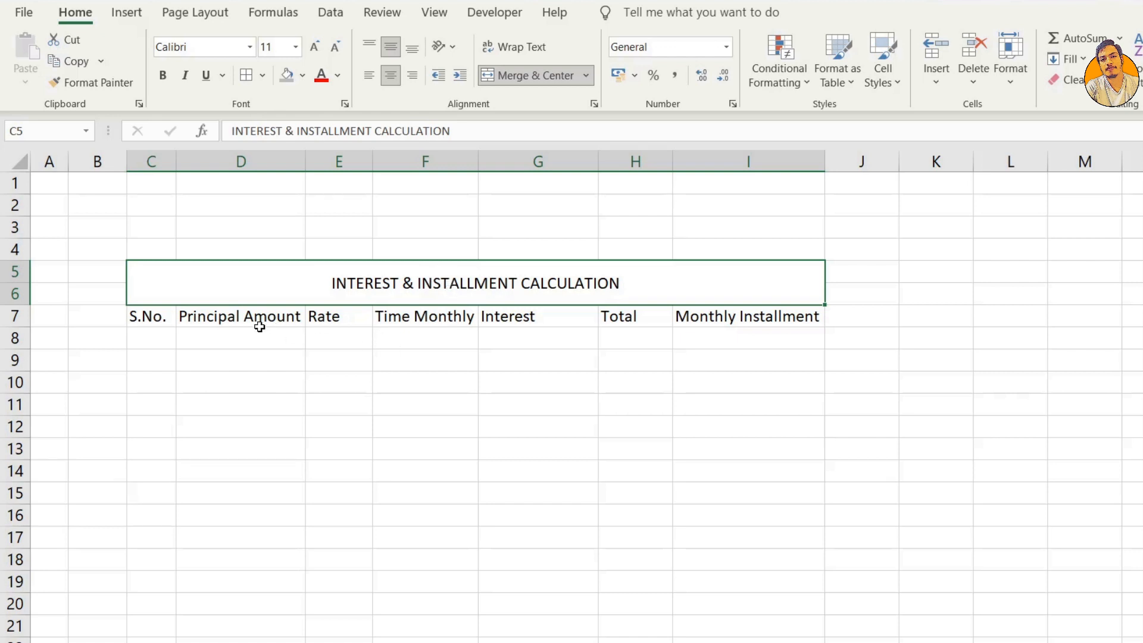
pyautogui.moveTo(149, 320); pyautogui.dragTo(738, 319)
pyautogui.click(391, 75)
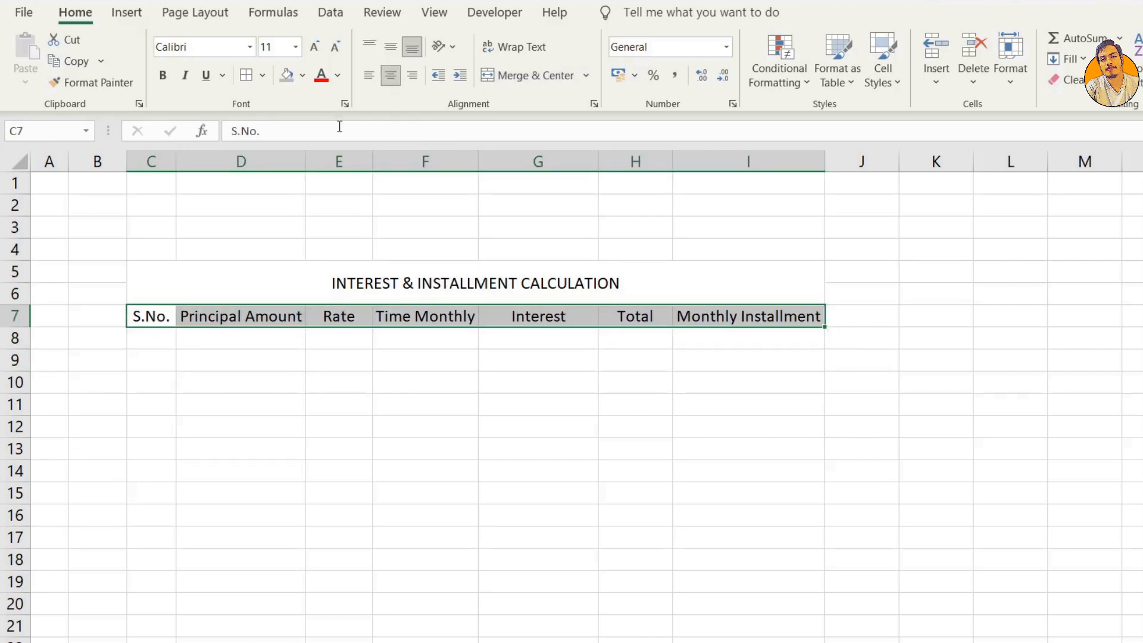
pyautogui.click(165, 75)
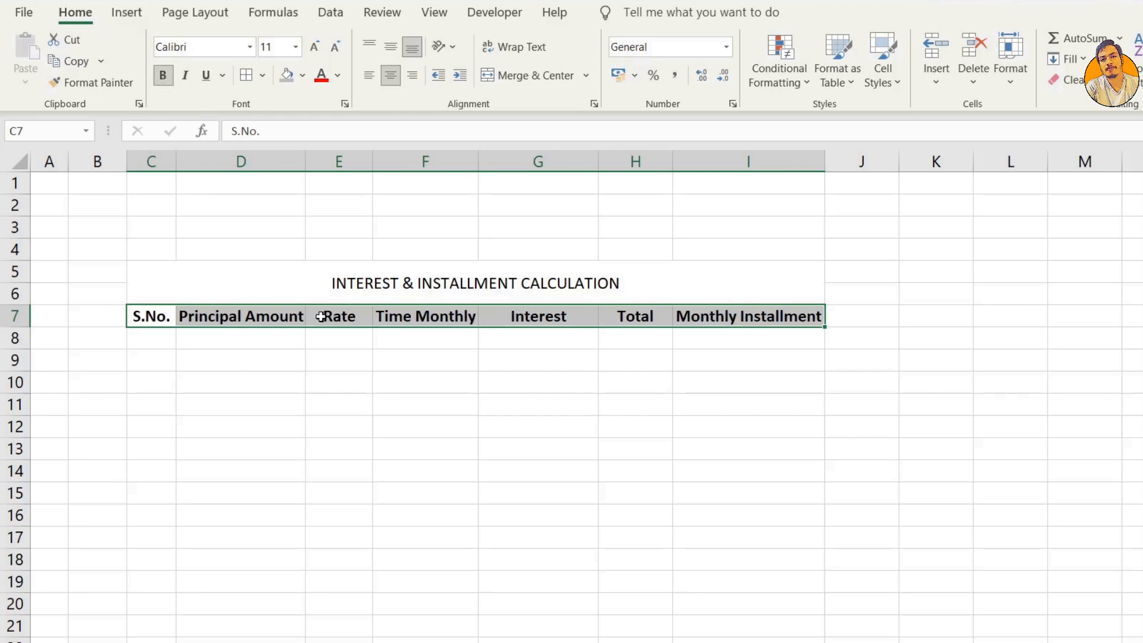
# Make the merged title bold and fill its cell with gray
pyautogui.click(344, 281)
pyautogui.click(163, 75)
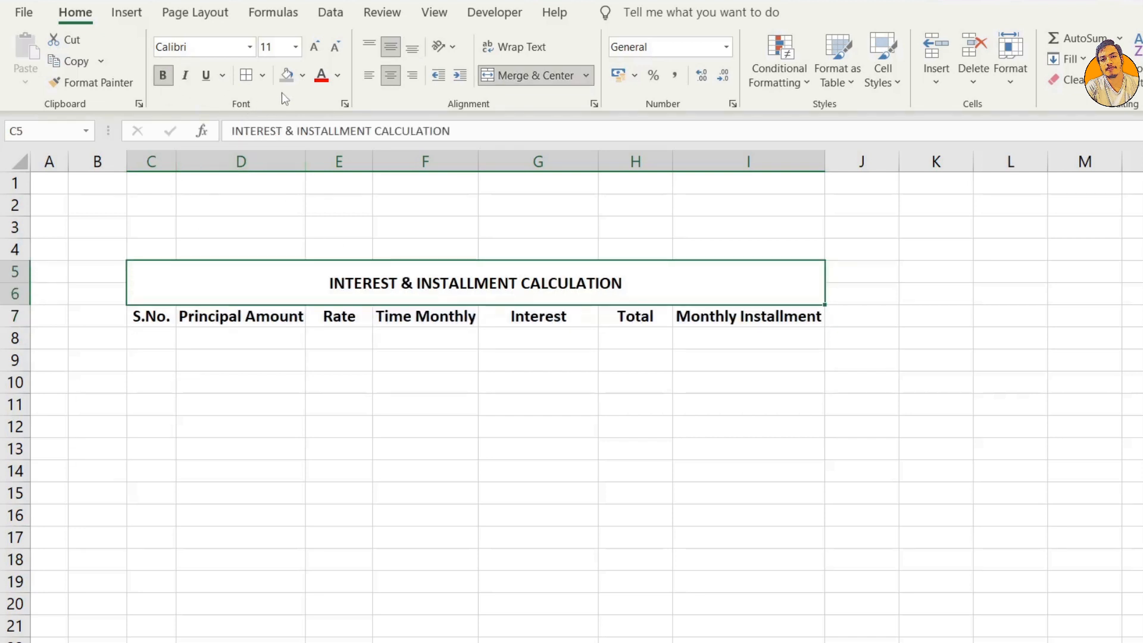
pyautogui.click(282, 78)
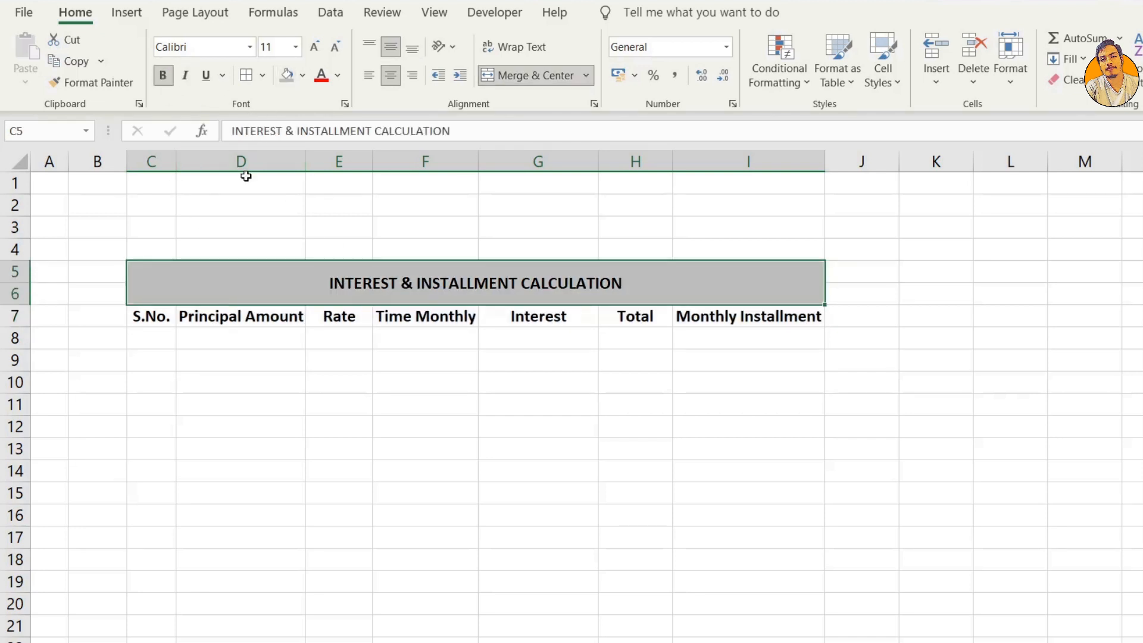
# Apply all borders to the table range C5:I12, including the title, headings and five blank rows
pyautogui.click(153, 343)
pyautogui.moveTo(152, 343); pyautogui.dragTo(153, 408)
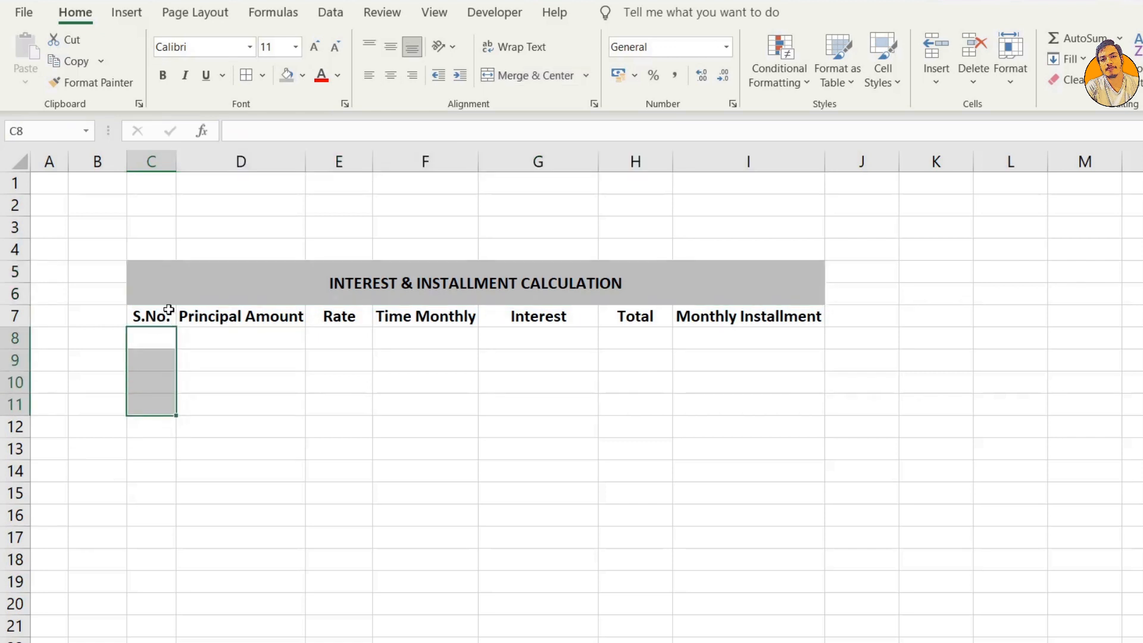
pyautogui.moveTo(155, 283); pyautogui.dragTo(173, 427)
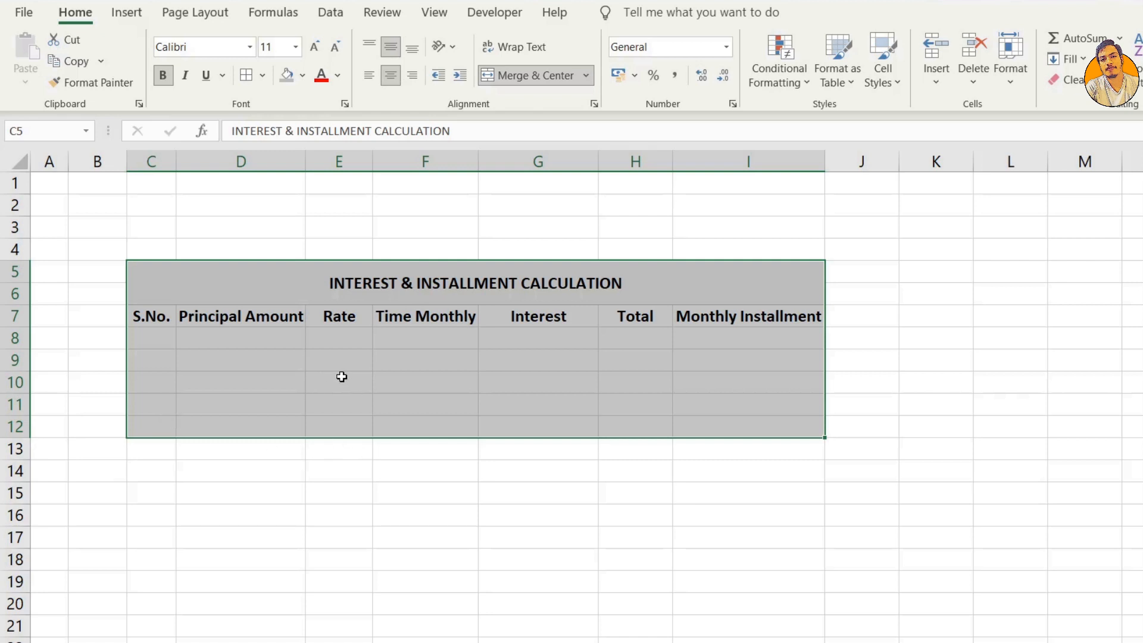
pyautogui.press('alt')
pyautogui.press('h')
pyautogui.press('b')
pyautogui.press('a')
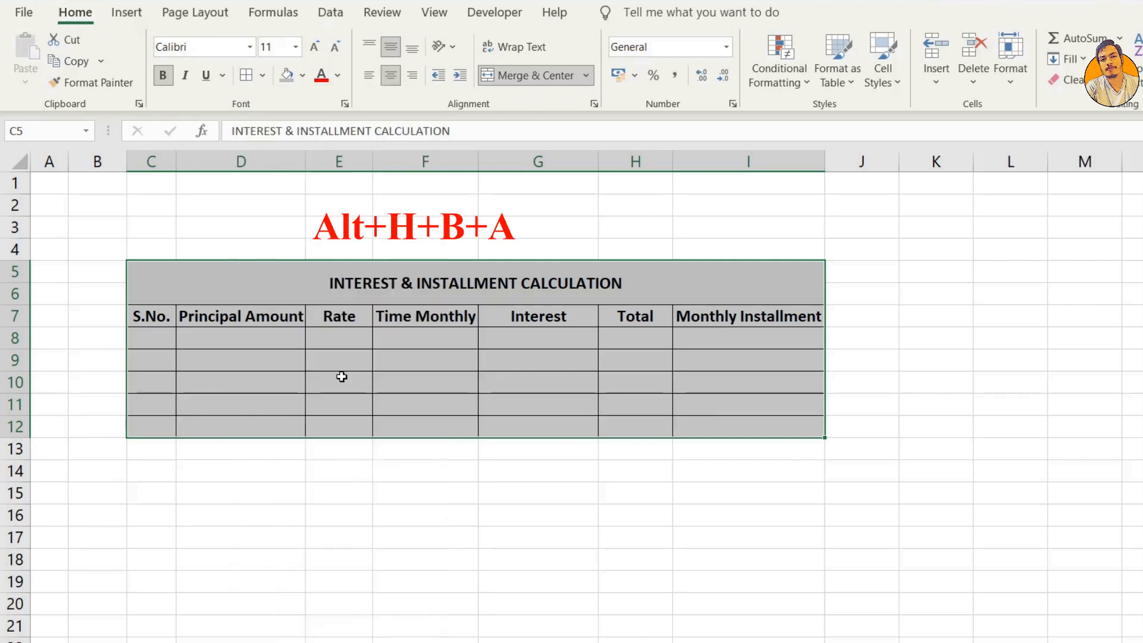
# Number the five table rows in the S.No. column, C8:C12, as a series from 1 to 5
pyautogui.click(148, 339)
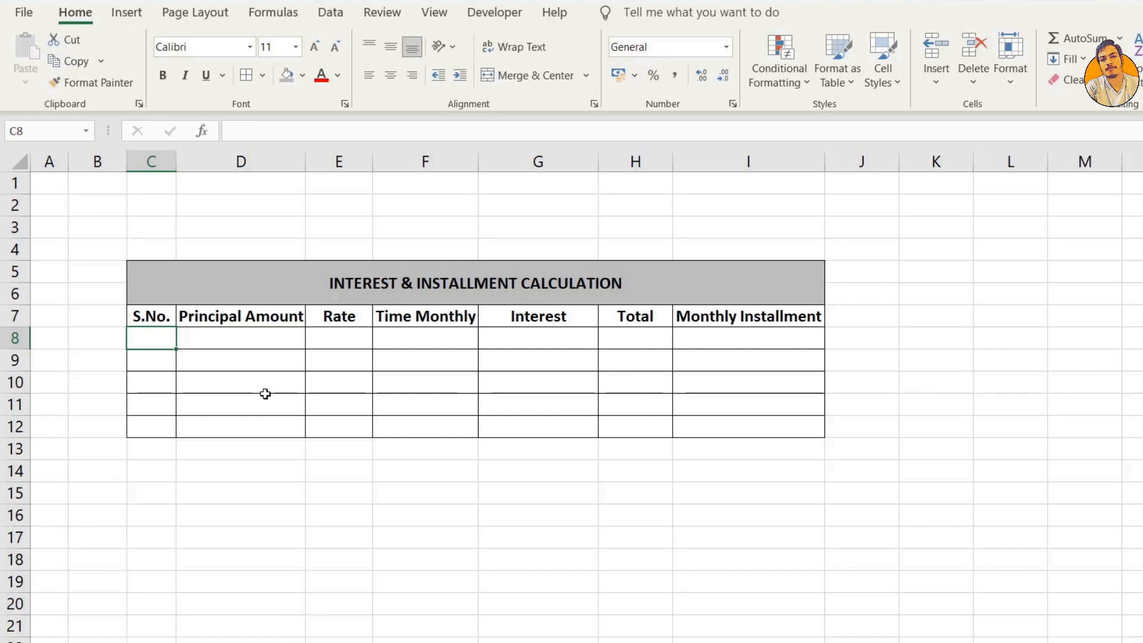
pyautogui.write('1')
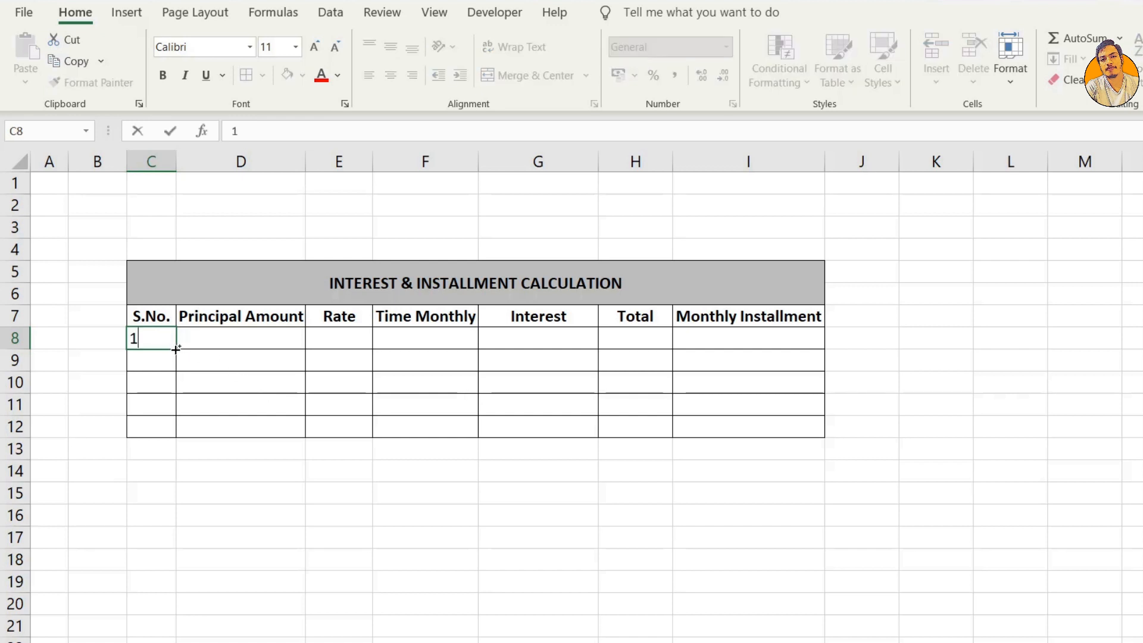
pyautogui.hotkey('ctrl', 'Return')
pyautogui.moveTo(176, 349); pyautogui.dragTo(179, 428)
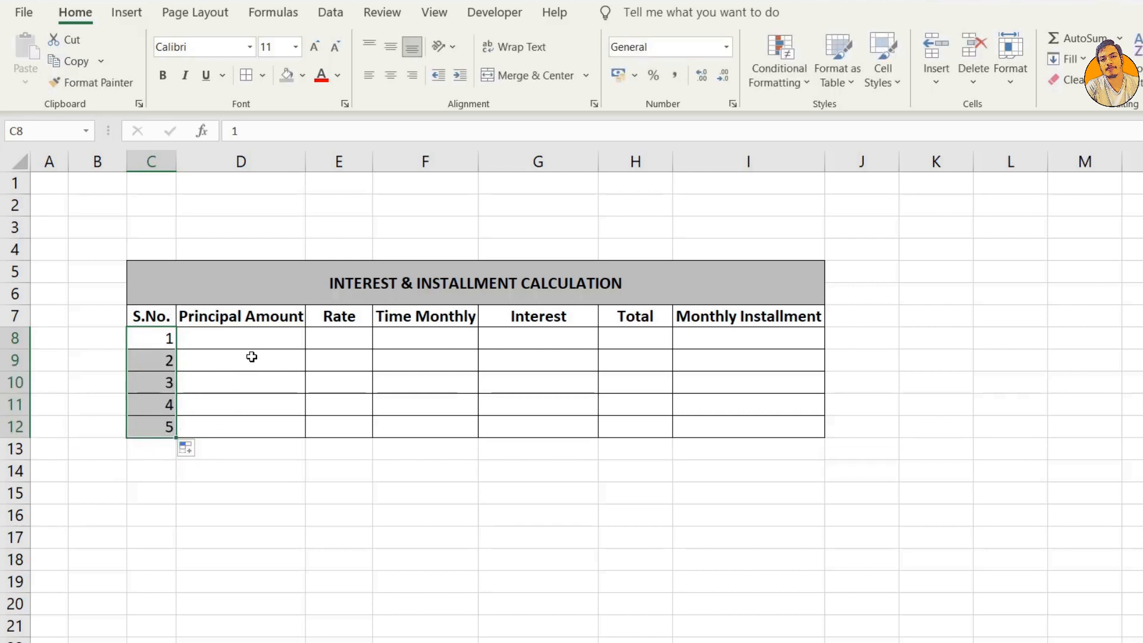
# Fill in row 8 with a principal amount of 60000, a rate of 2% and a monthly time of 1
pyautogui.click(249, 338)
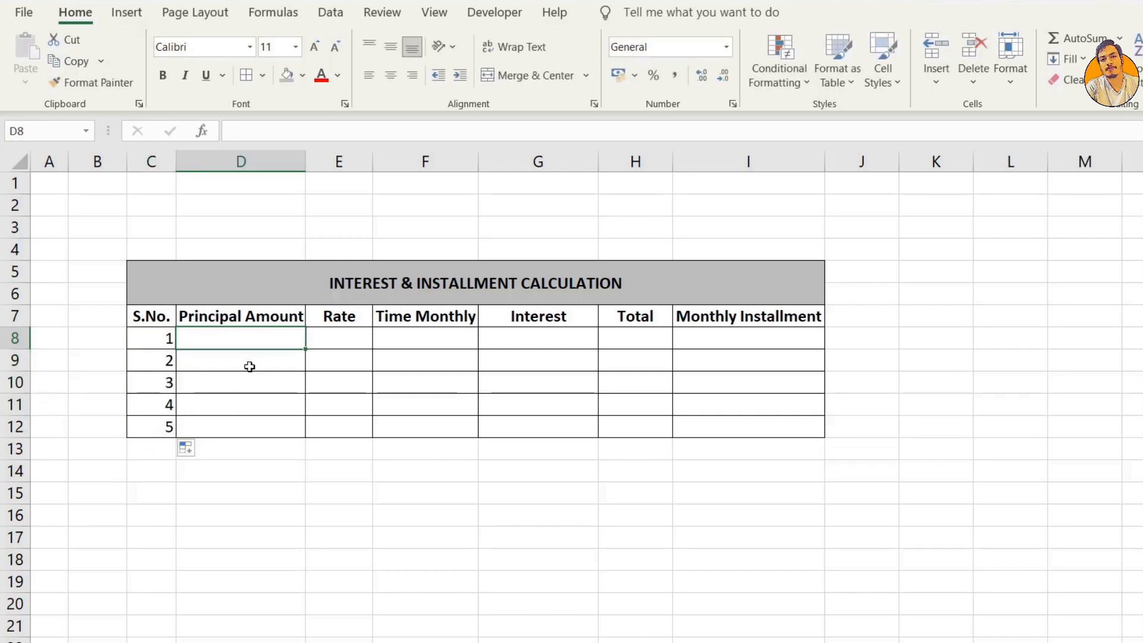
pyautogui.write('60000')
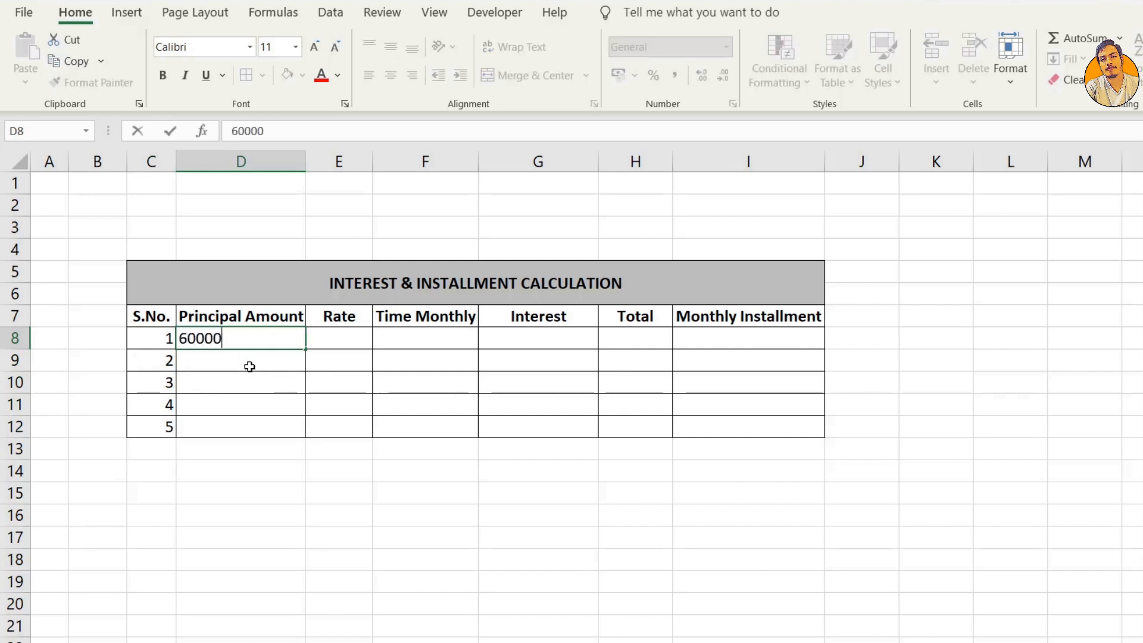
pyautogui.press('Tab')
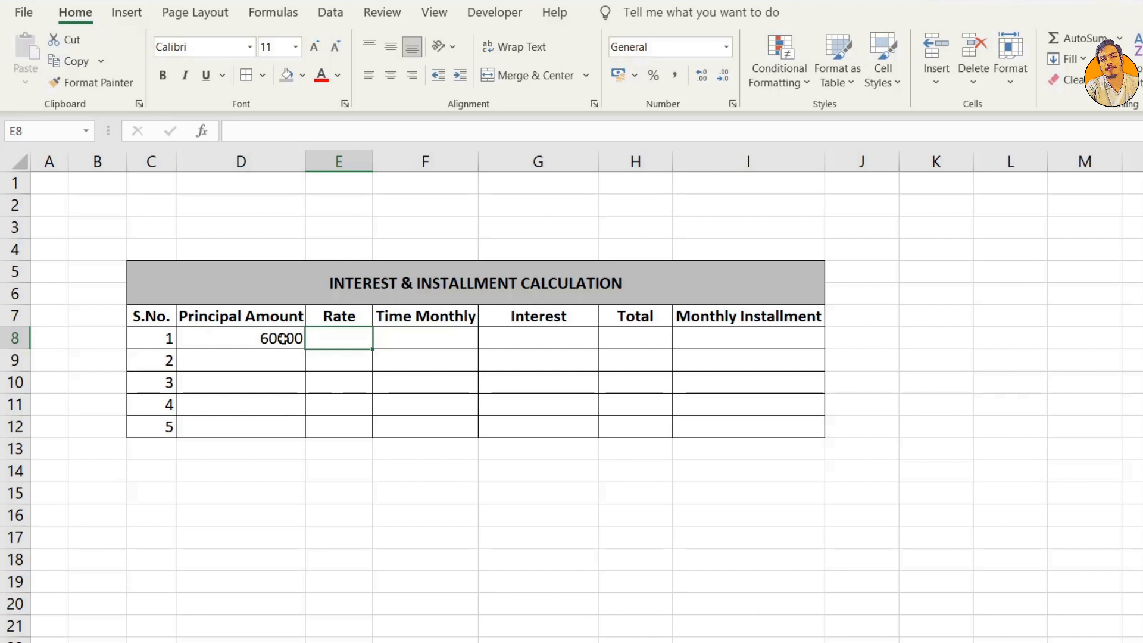
pyautogui.write('2%')
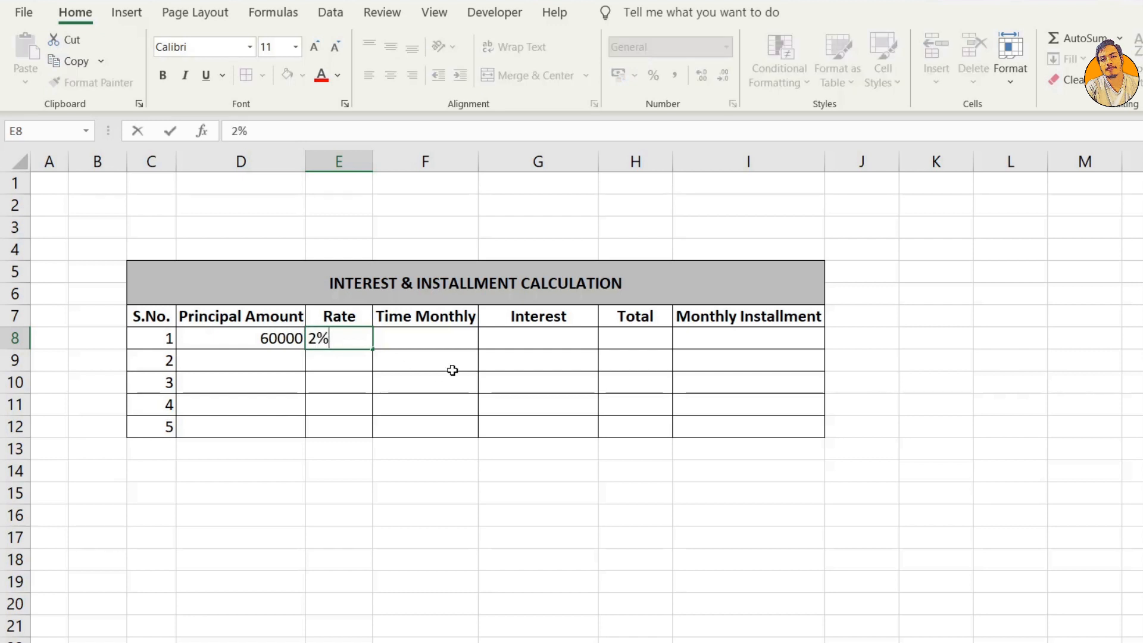
pyautogui.click(408, 337)
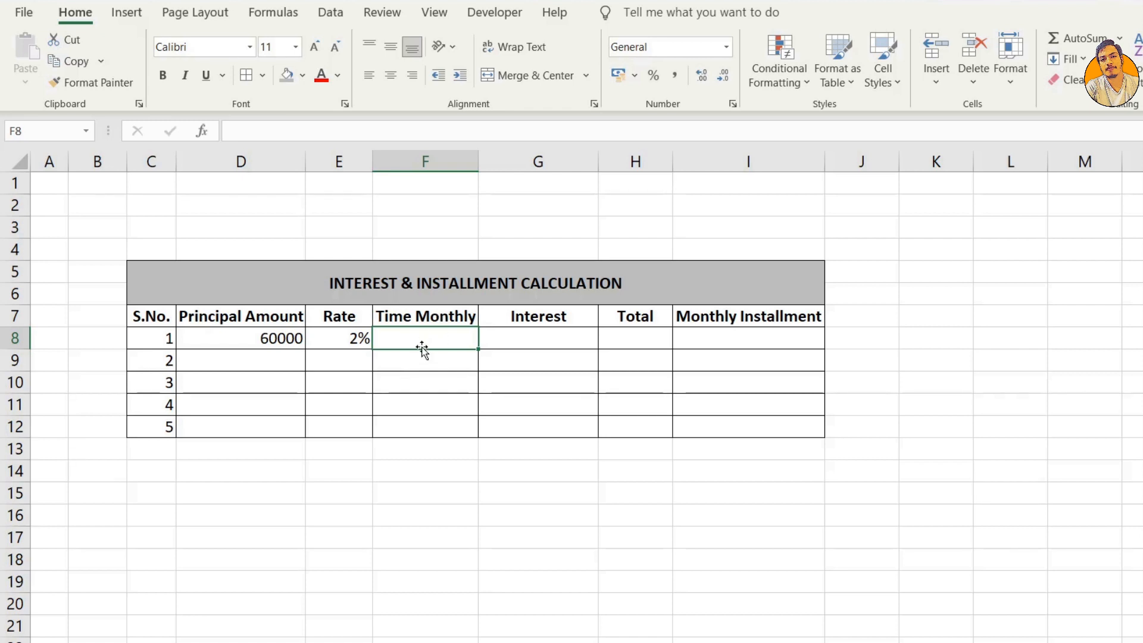
pyautogui.write('1')
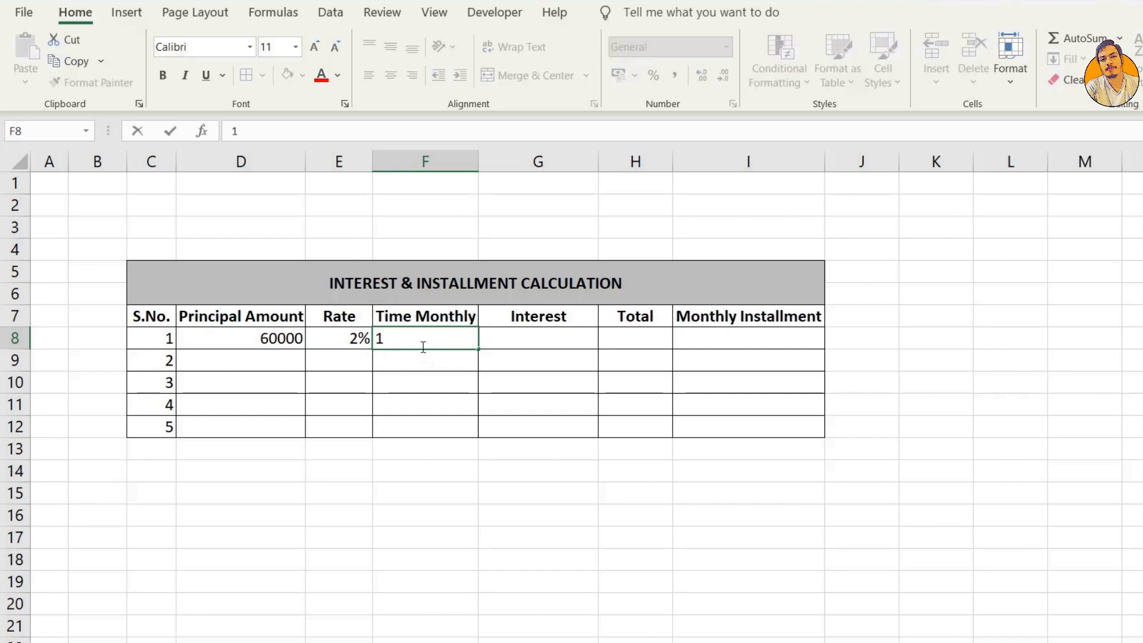
pyautogui.press('Tab')
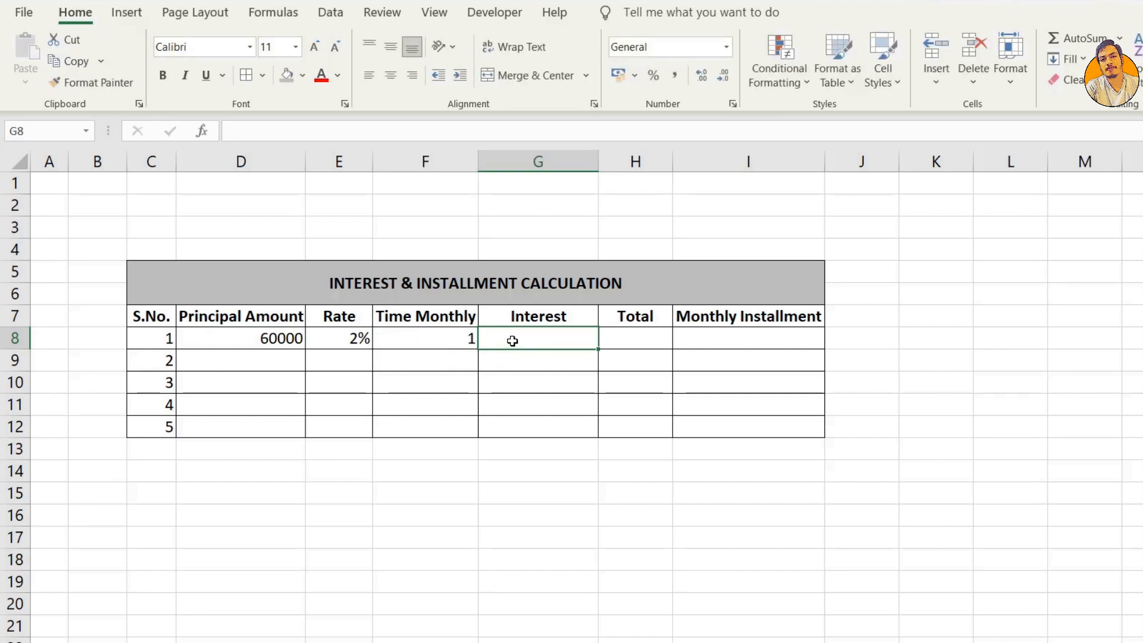
# Calculate the interest in G8 with the formula =D8*E8*F8
pyautogui.write('=')
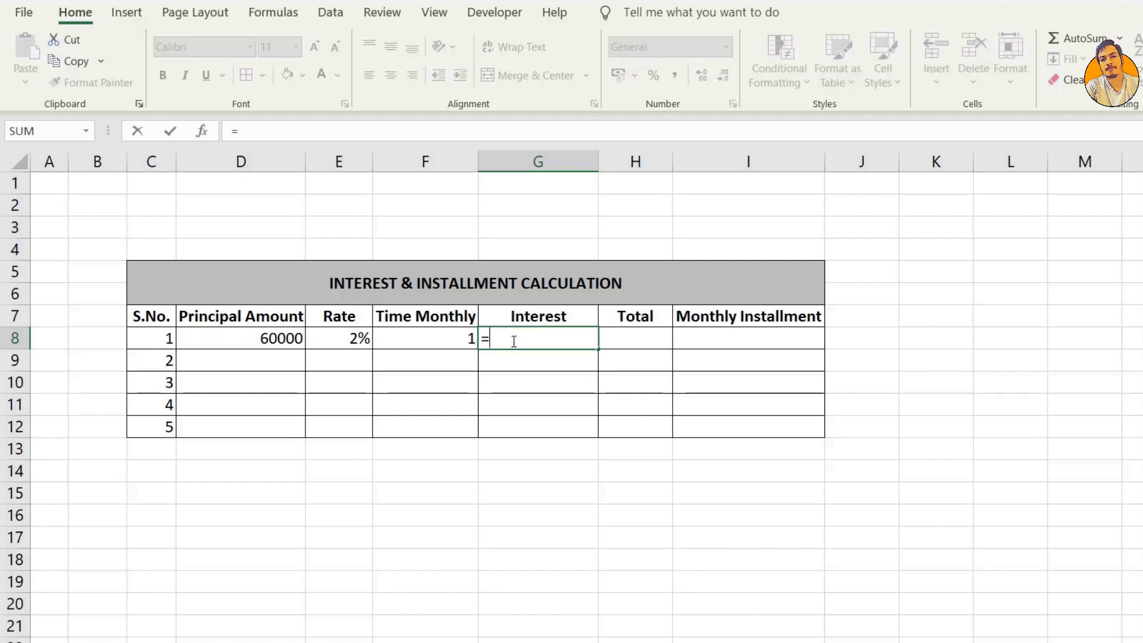
pyautogui.click(296, 340)
pyautogui.write('*')
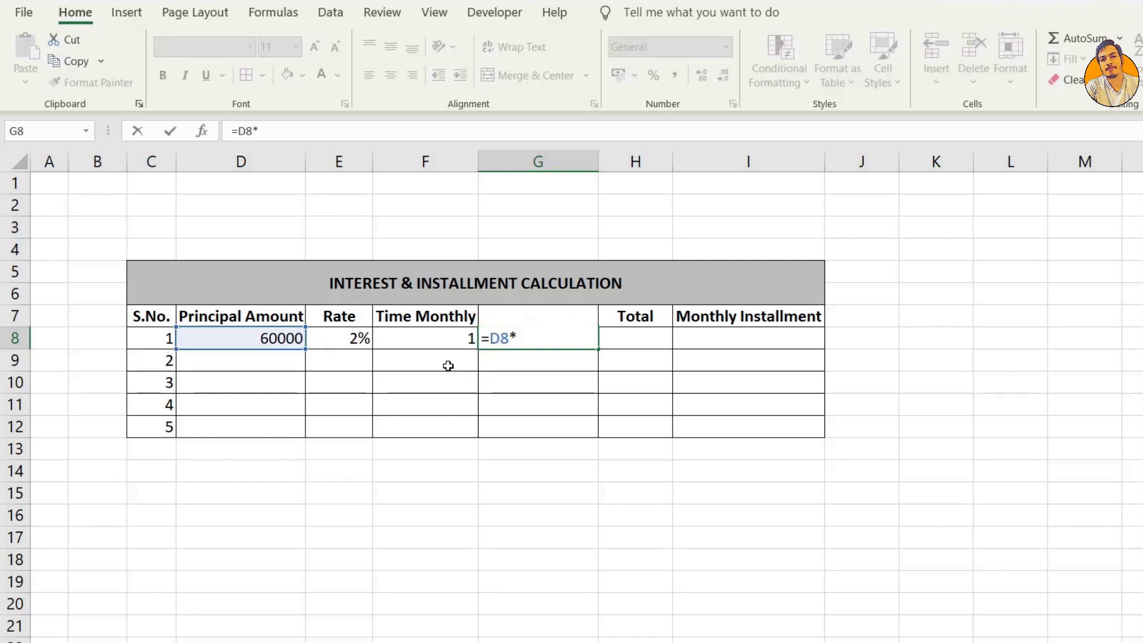
pyautogui.click(351, 338)
pyautogui.write('*')
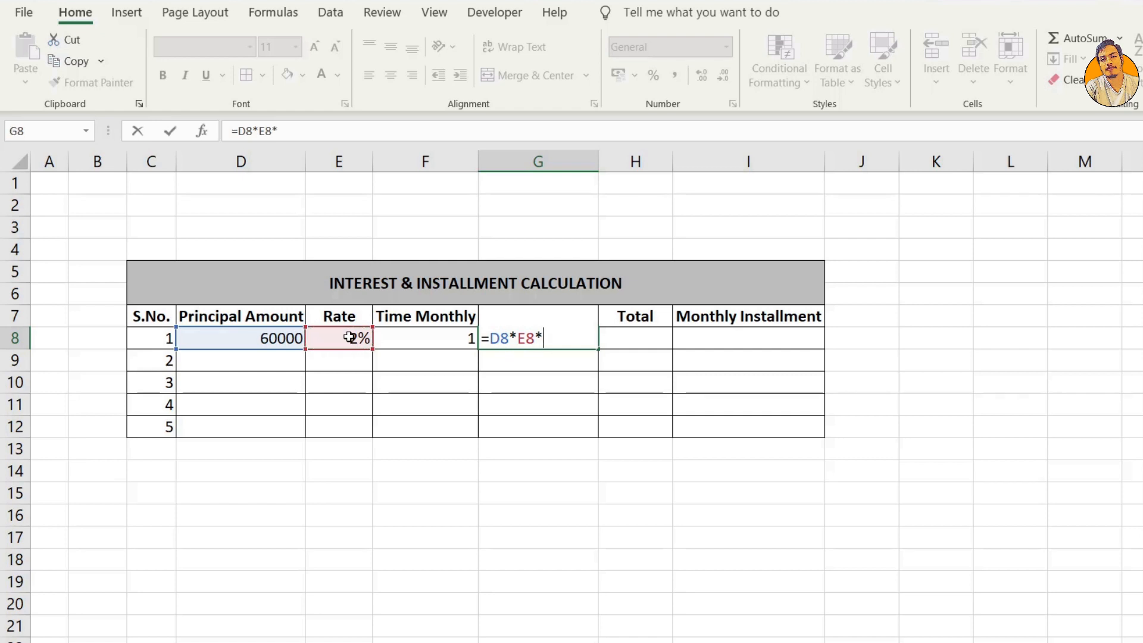
pyautogui.click(426, 336)
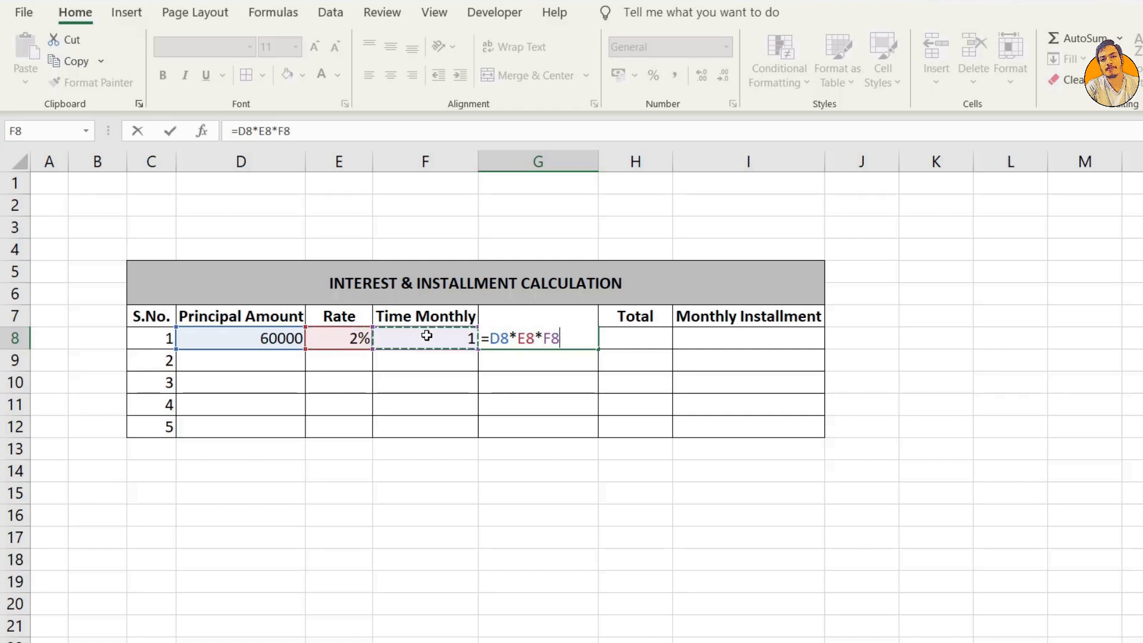
pyautogui.press('Return')
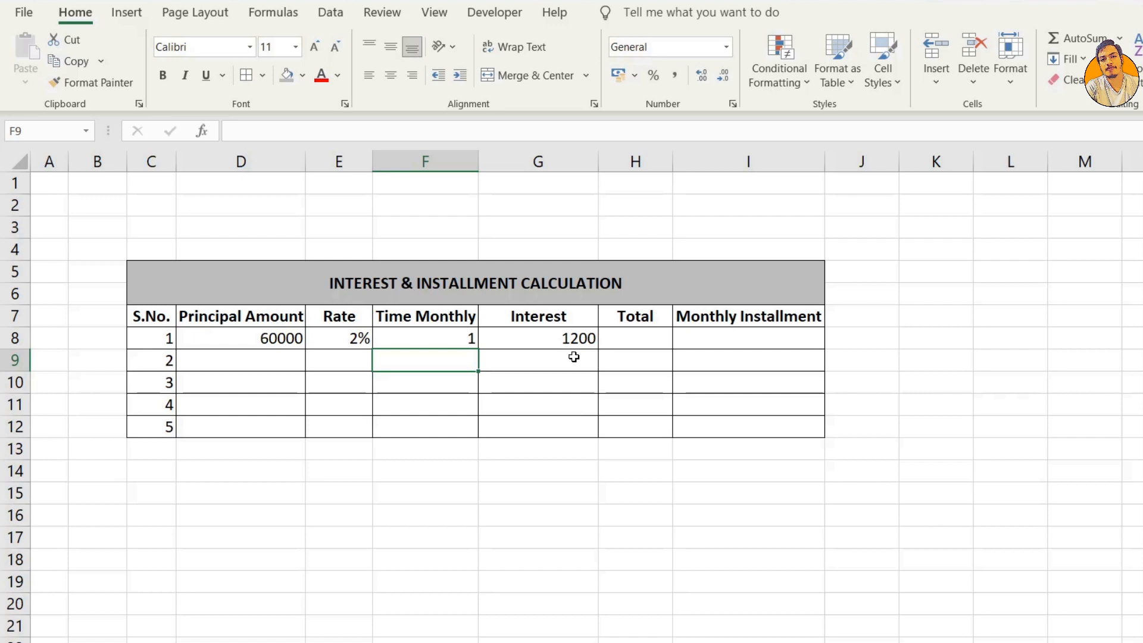
# Change the Time Monthly value in F8 to 12
pyautogui.click(457, 339)
pyautogui.doubleClick(456, 339)
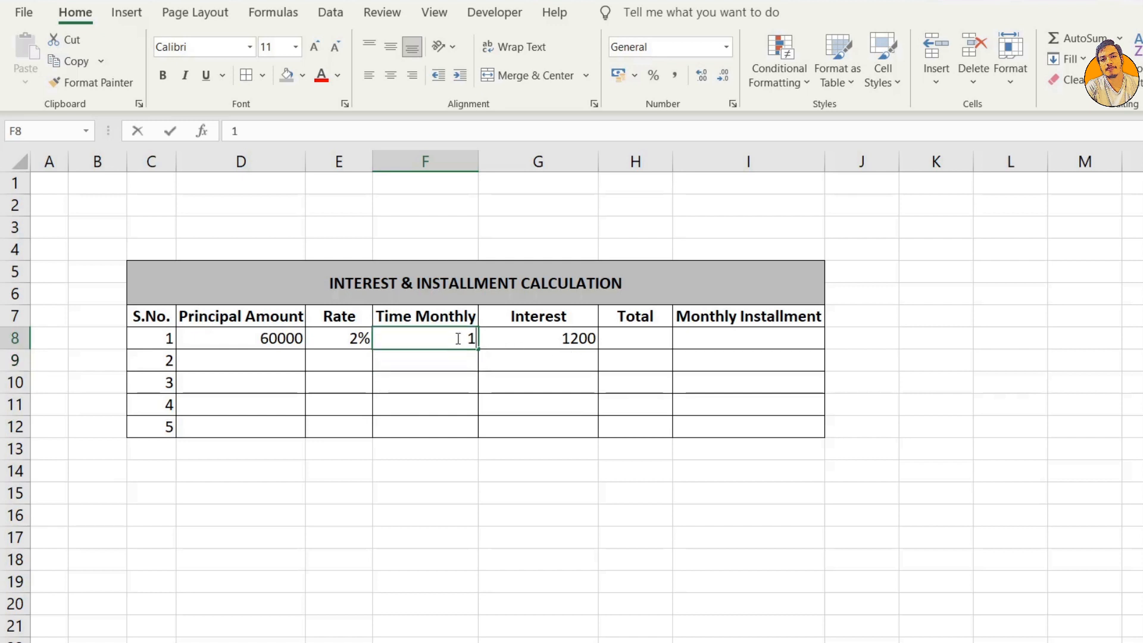
pyautogui.write('2')
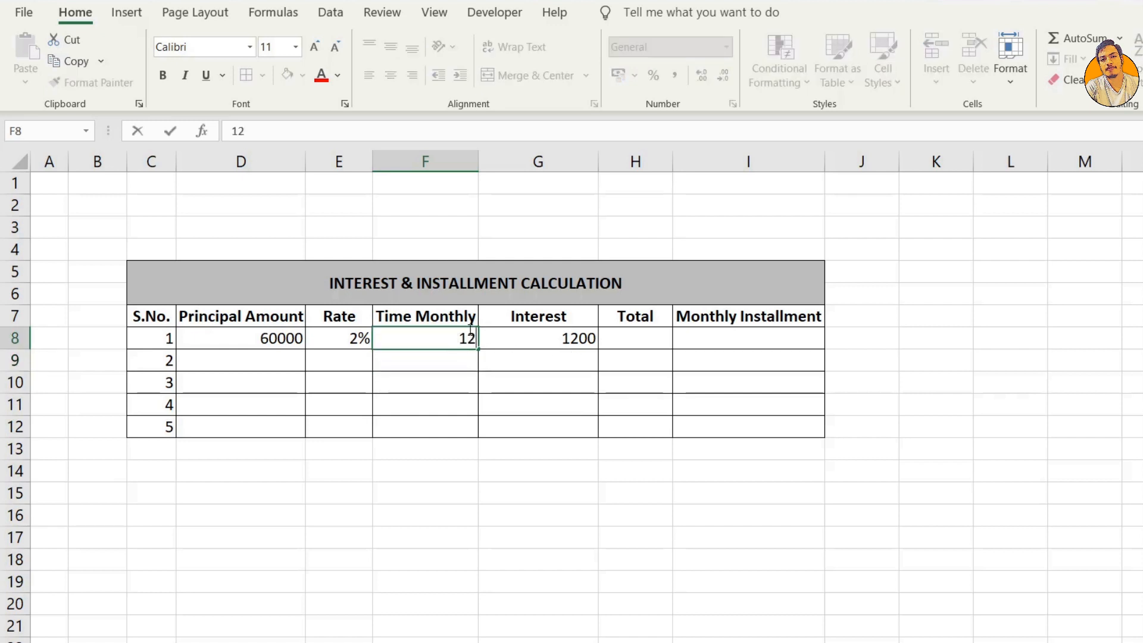
pyautogui.press('Return')
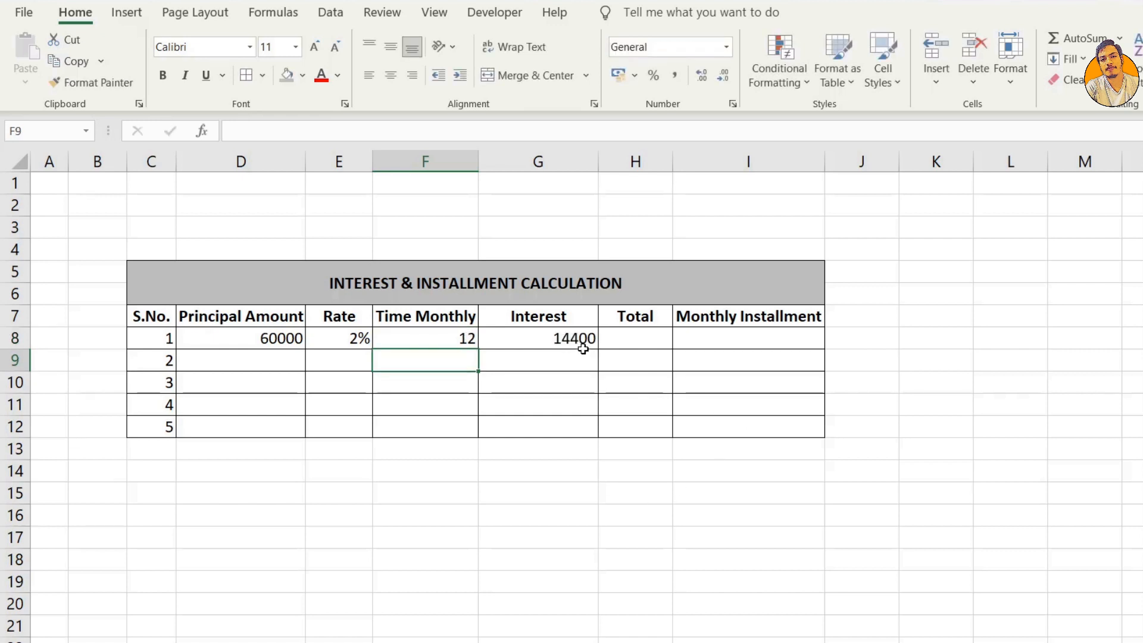
# Calculate the total in H8 by adding principal and interest with the formula =D8+G8
pyautogui.click(625, 344)
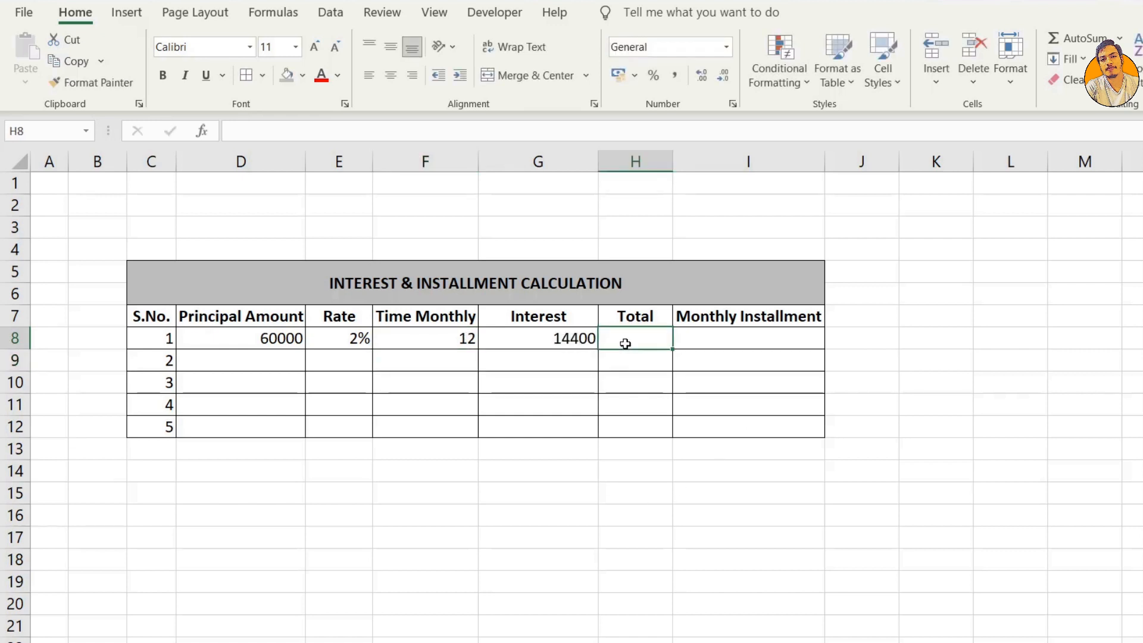
pyautogui.write('=')
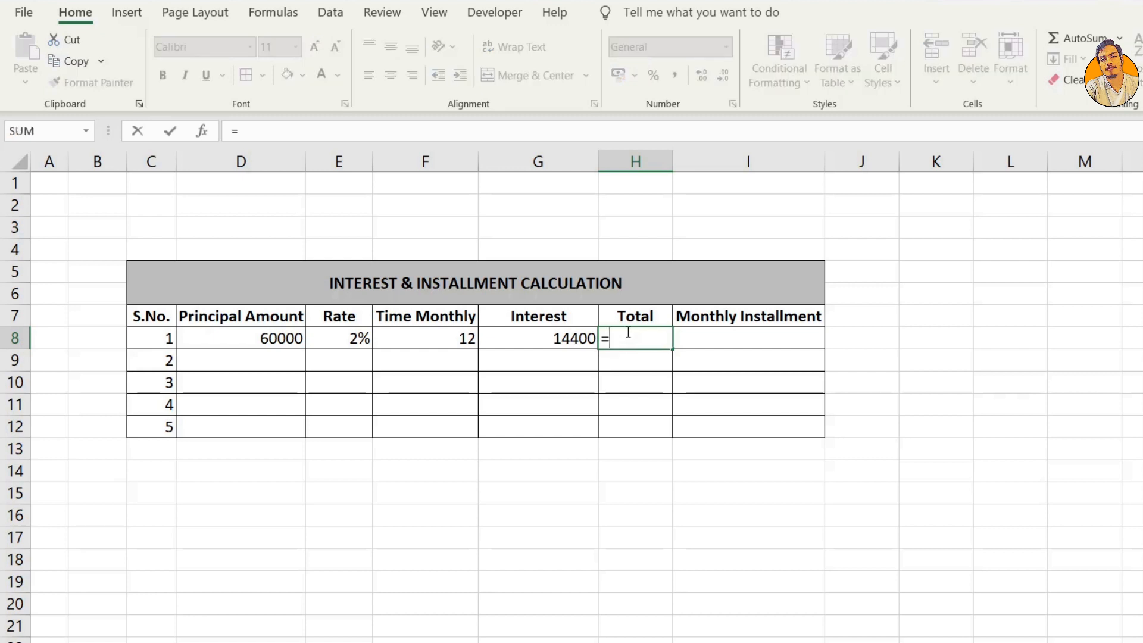
pyautogui.click(267, 337)
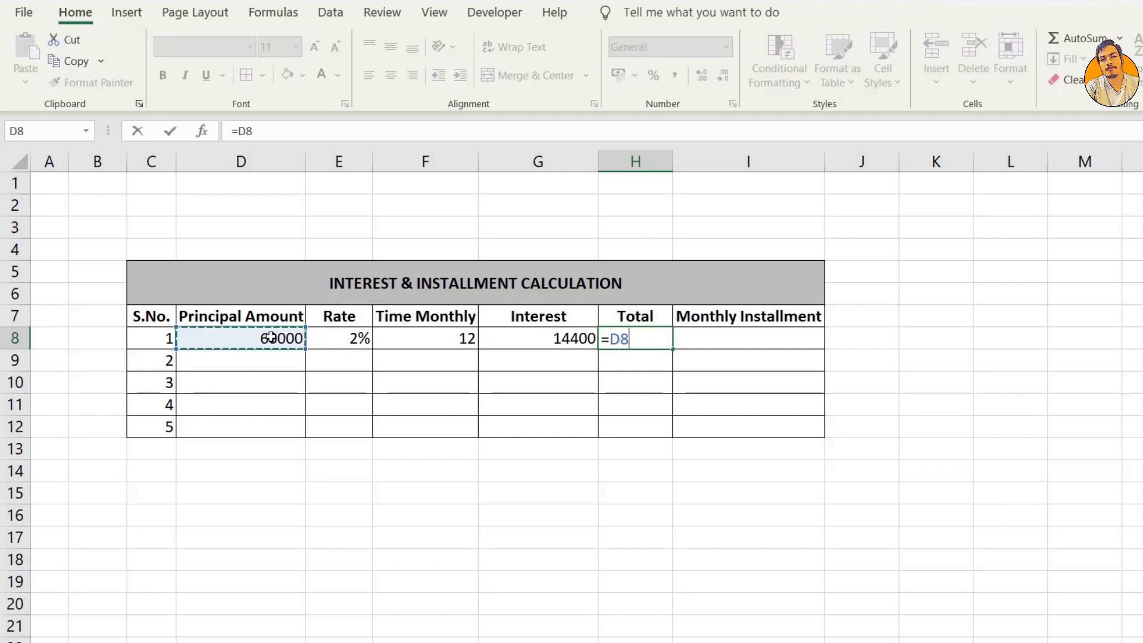
pyautogui.write('+')
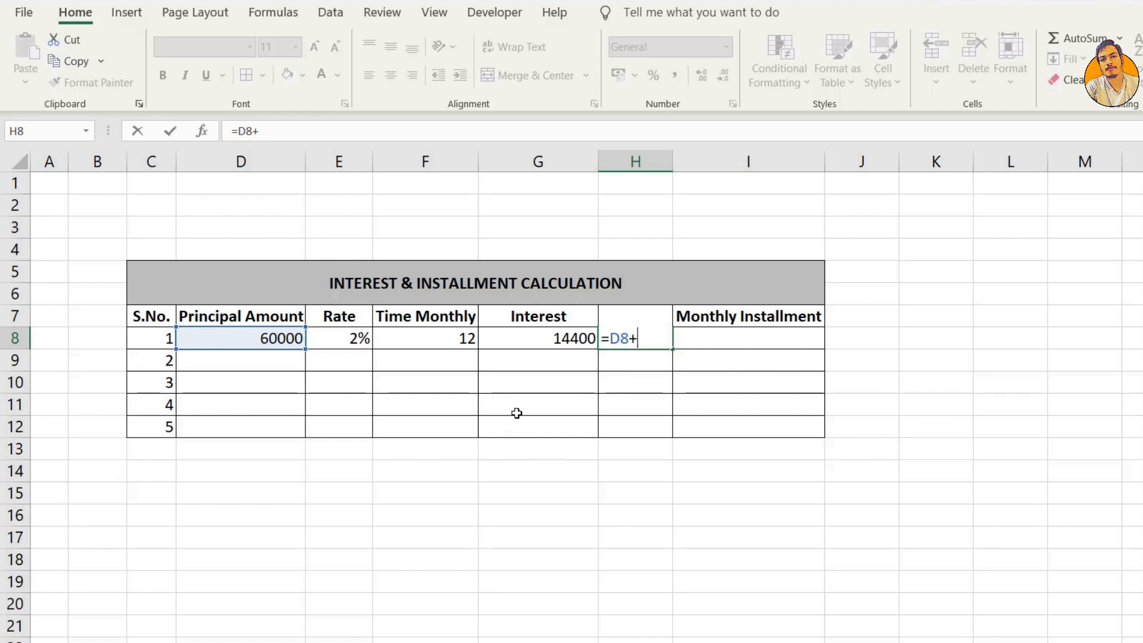
pyautogui.click(565, 338)
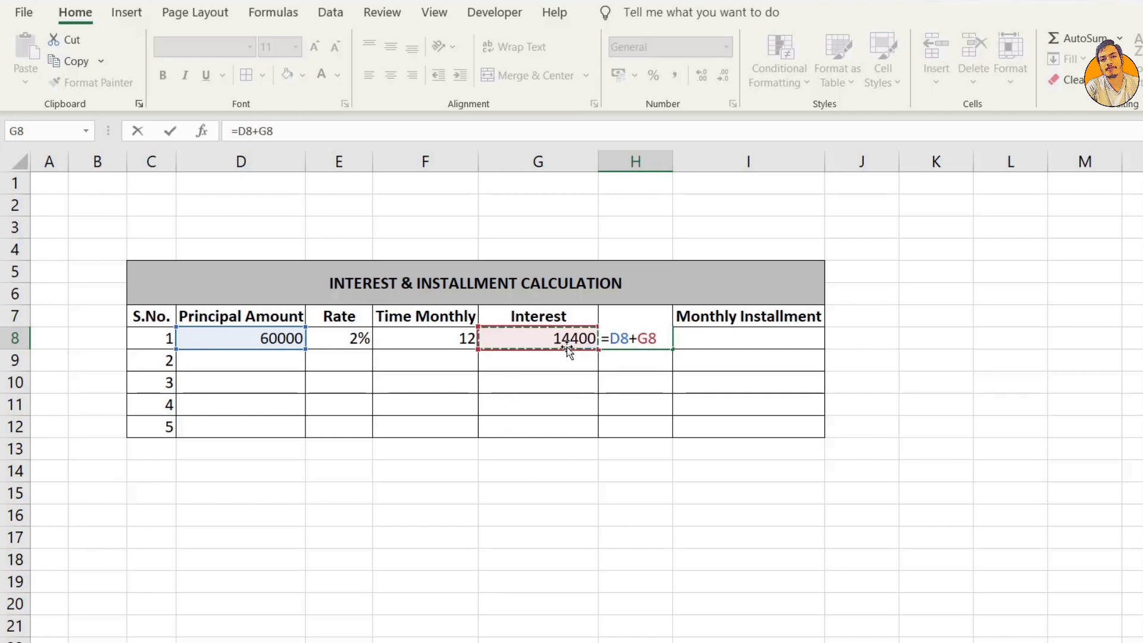
pyautogui.press('Return')
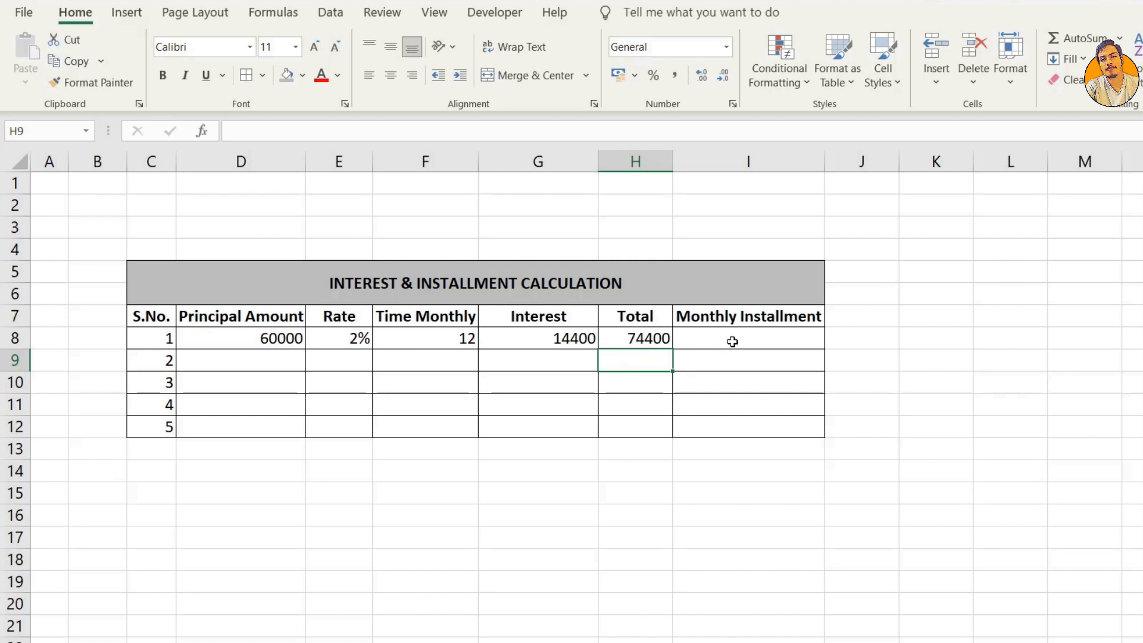
# Calculate the monthly installment in I8 by dividing the total by the months with the formula =H8/F8
pyautogui.click(715, 341)
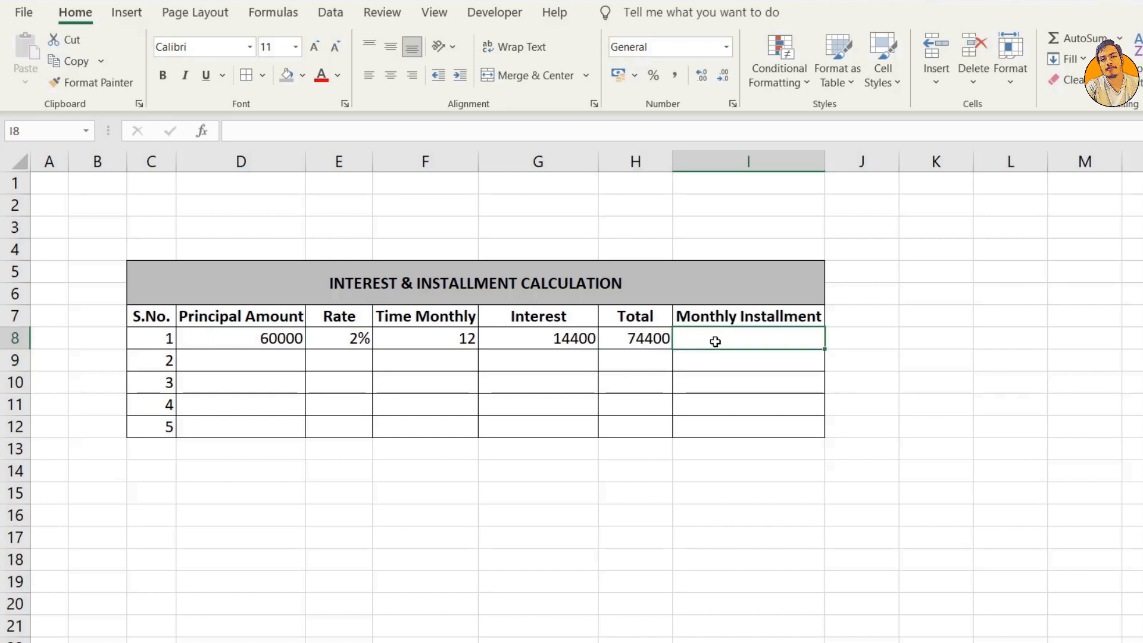
pyautogui.write('=')
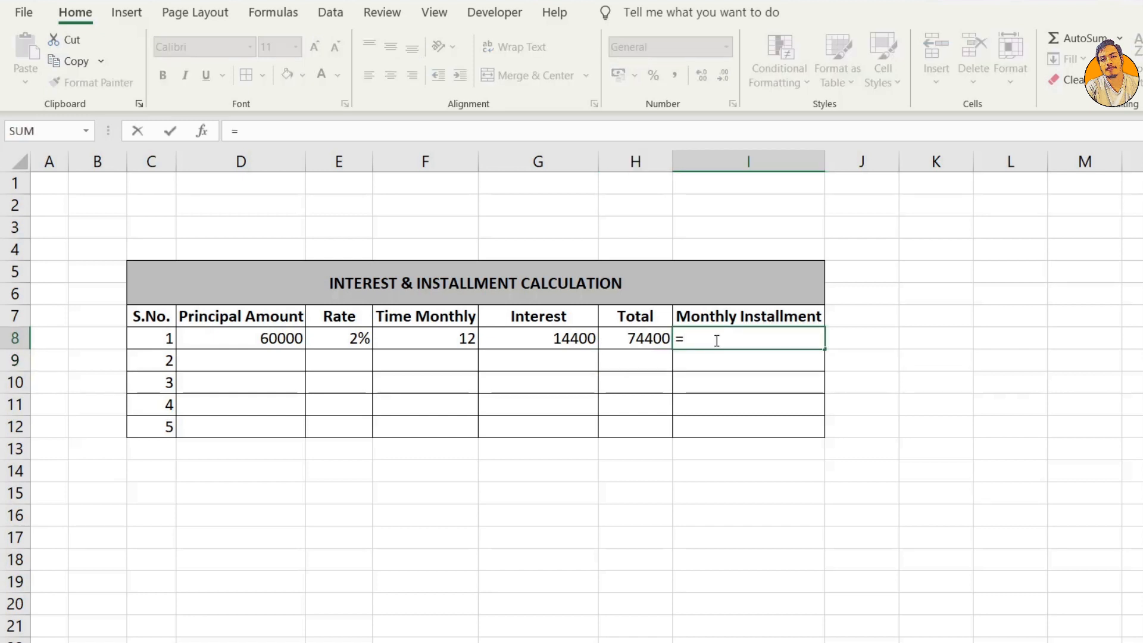
pyautogui.click(637, 338)
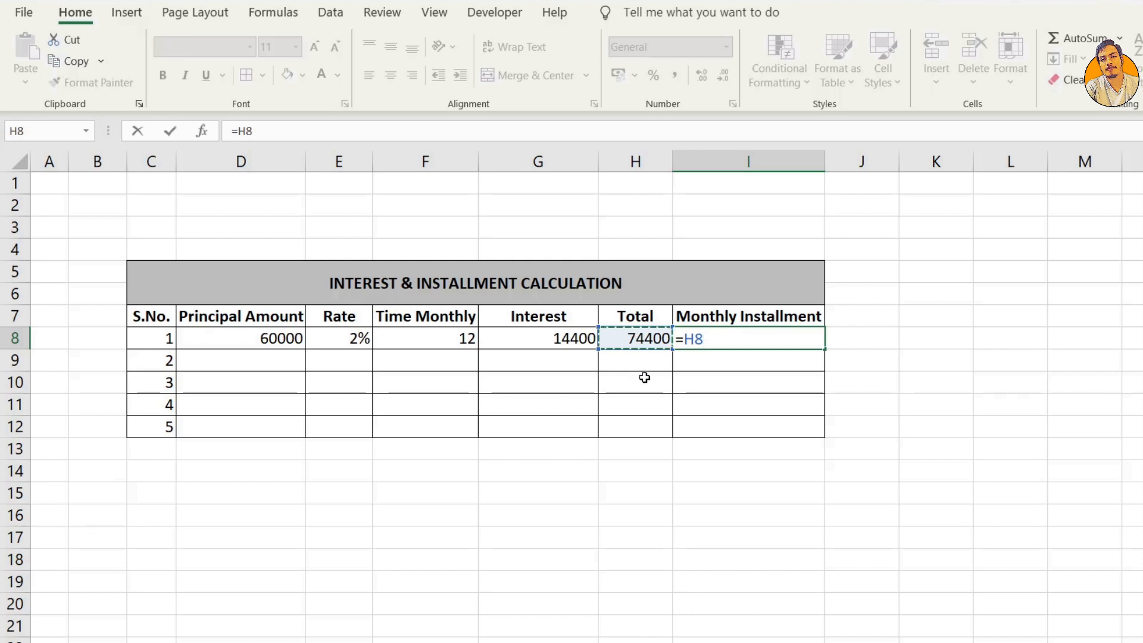
pyautogui.write('/')
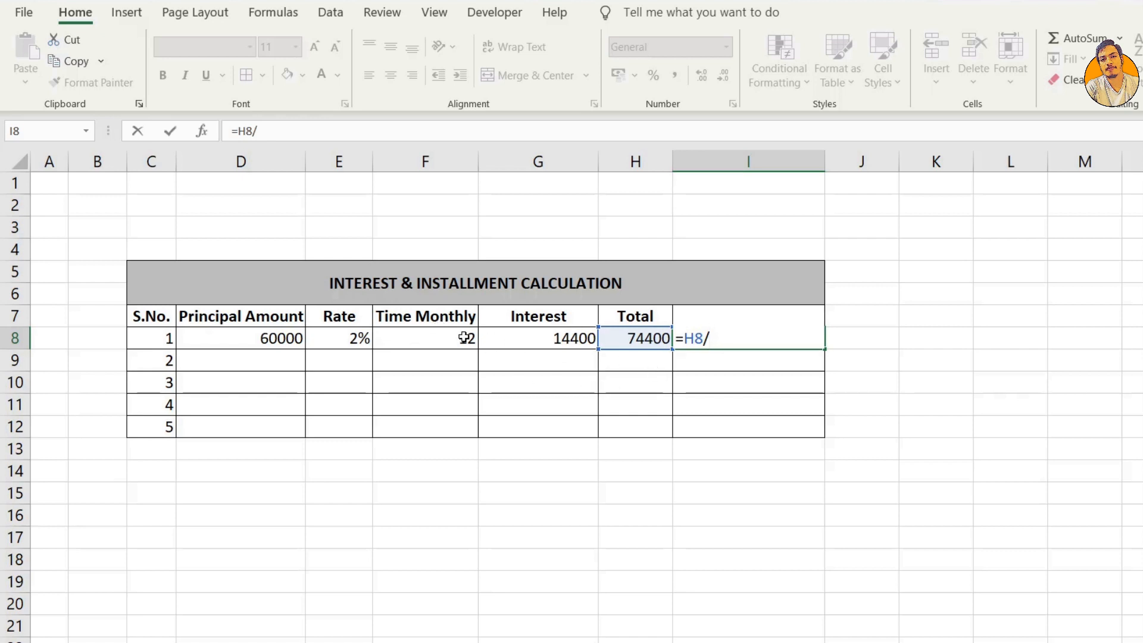
pyautogui.click(420, 341)
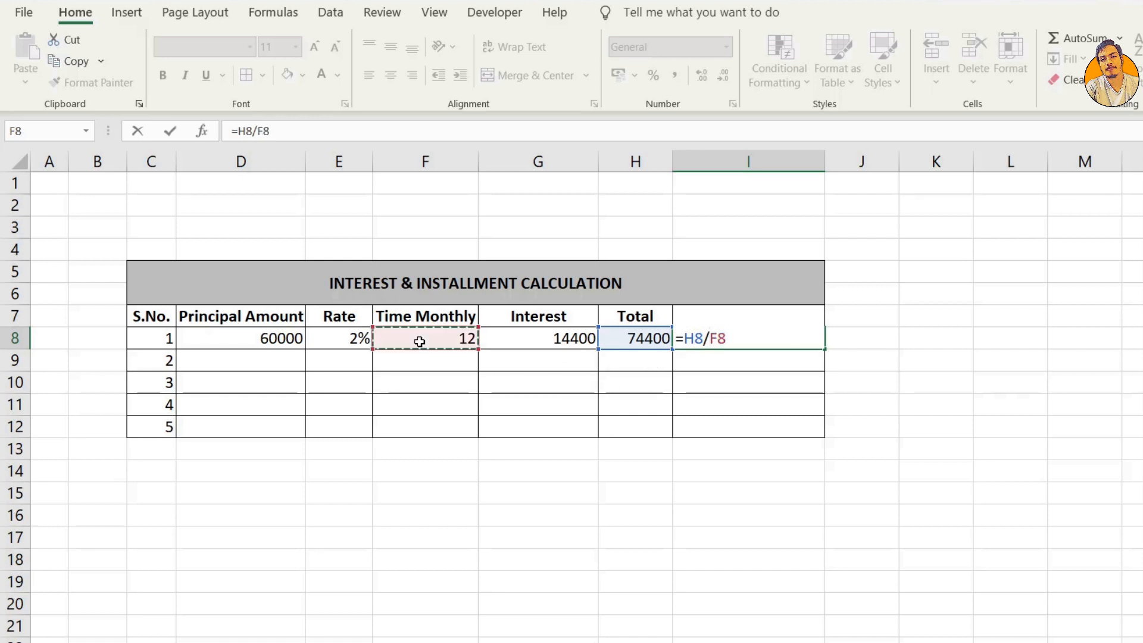
pyautogui.press('Return')
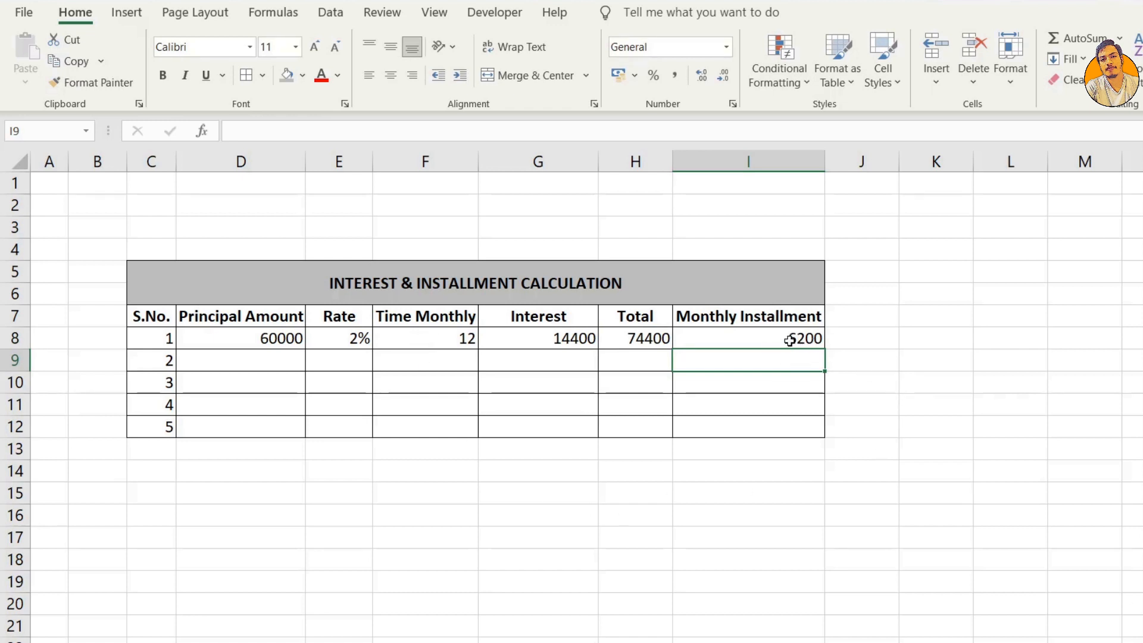
# Copy the Interest, Total and Monthly Installment formulas from row 8 down through row 12
pyautogui.click(546, 342)
pyautogui.moveTo(598, 350); pyautogui.dragTo(592, 439)
pyautogui.click(658, 338)
pyautogui.moveTo(672, 349); pyautogui.dragTo(659, 436)
pyautogui.click(729, 341)
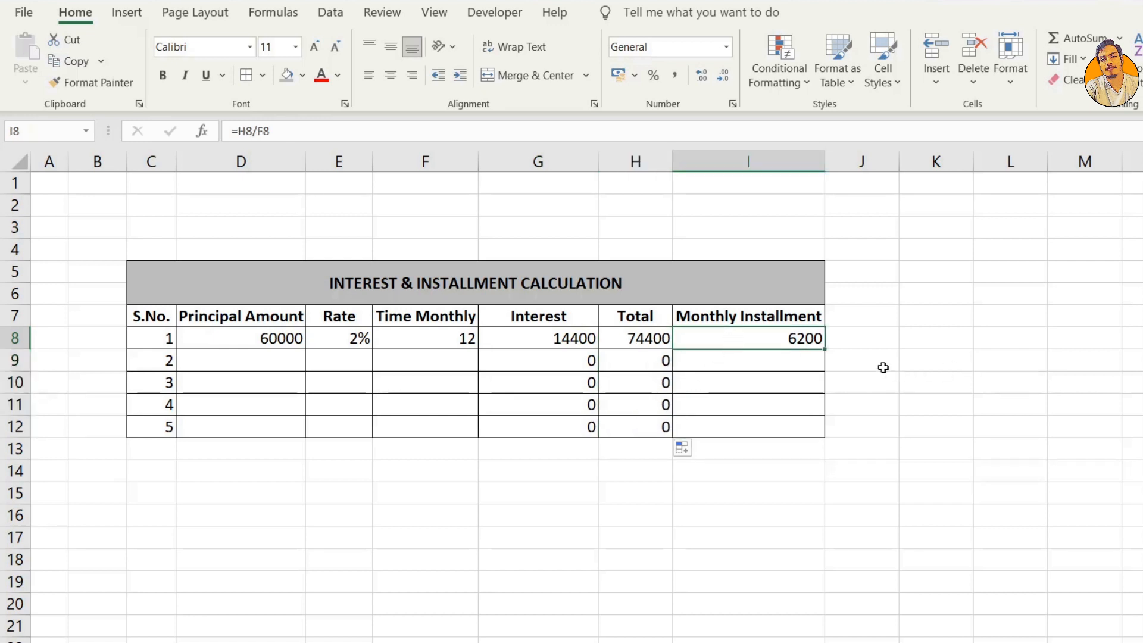
pyautogui.moveTo(826, 351); pyautogui.dragTo(799, 439)
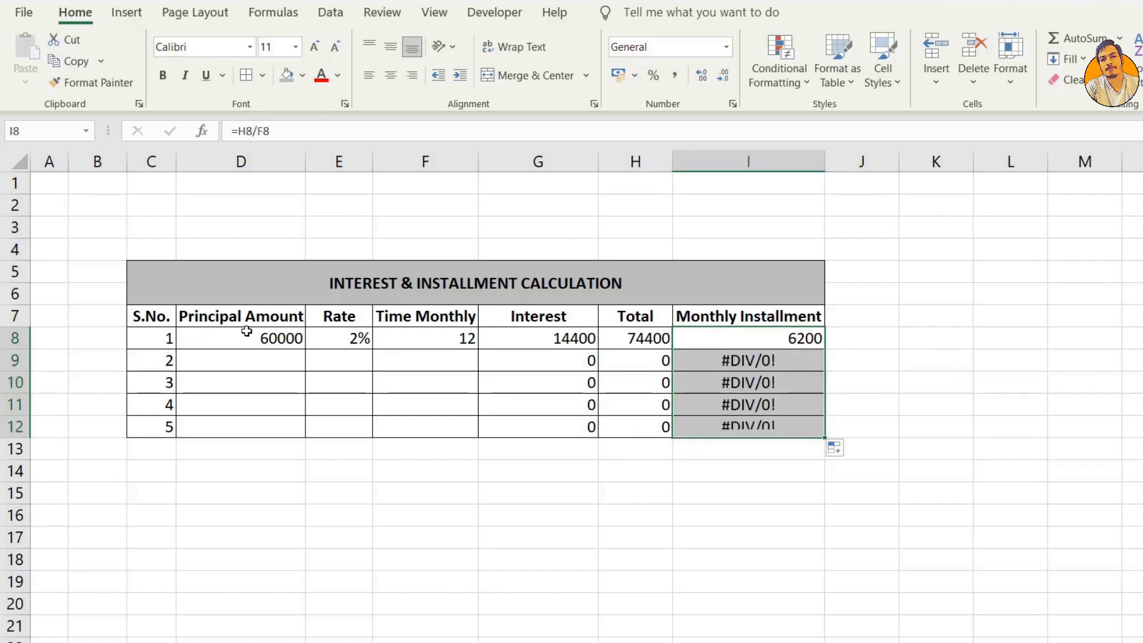
# Enter a principal amount of 90000 for the second entry in D9
pyautogui.click(229, 357)
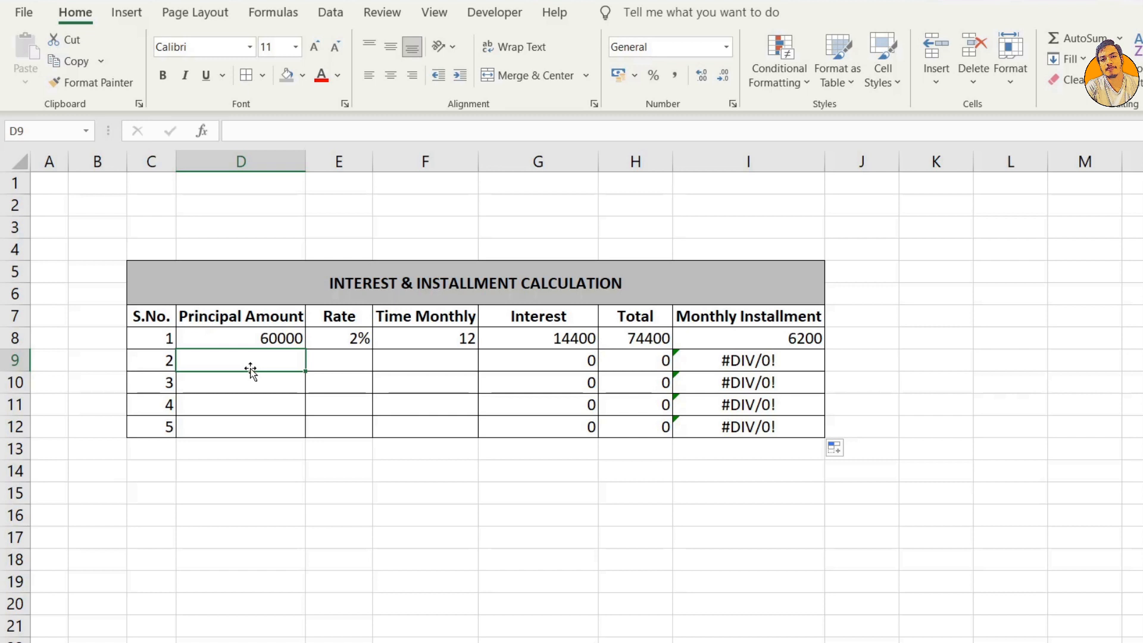
pyautogui.write('90000')
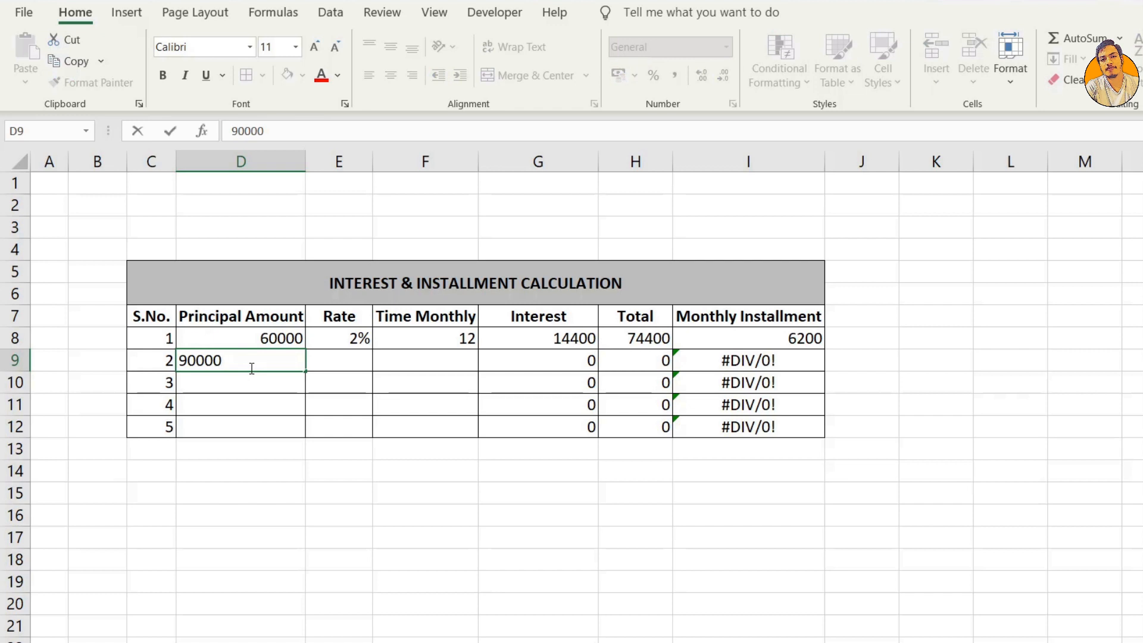
pyautogui.press('Tab')
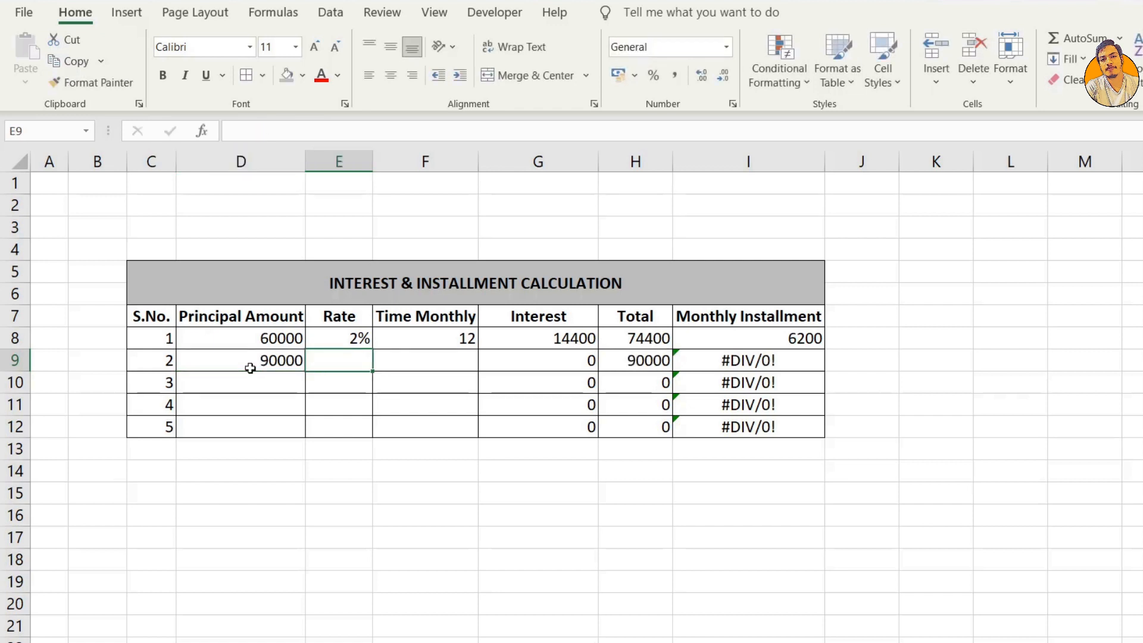
# Complete the second entry in row 9 with a rate of 4% and a time of 18 months
pyautogui.write('4')
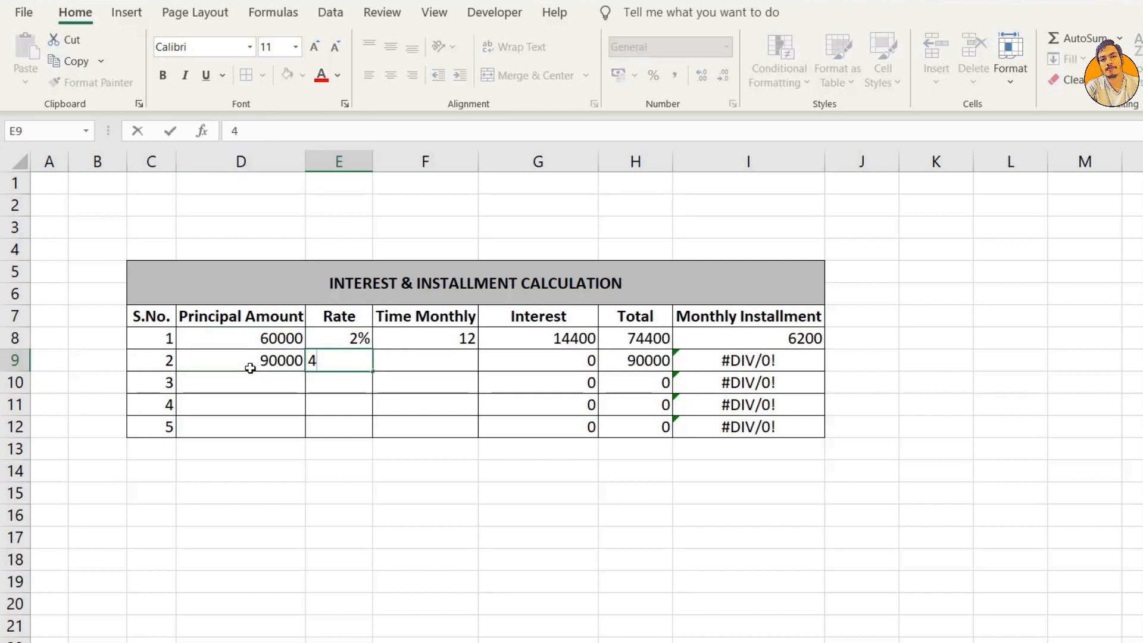
pyautogui.write('%')
pyautogui.press('Tab')
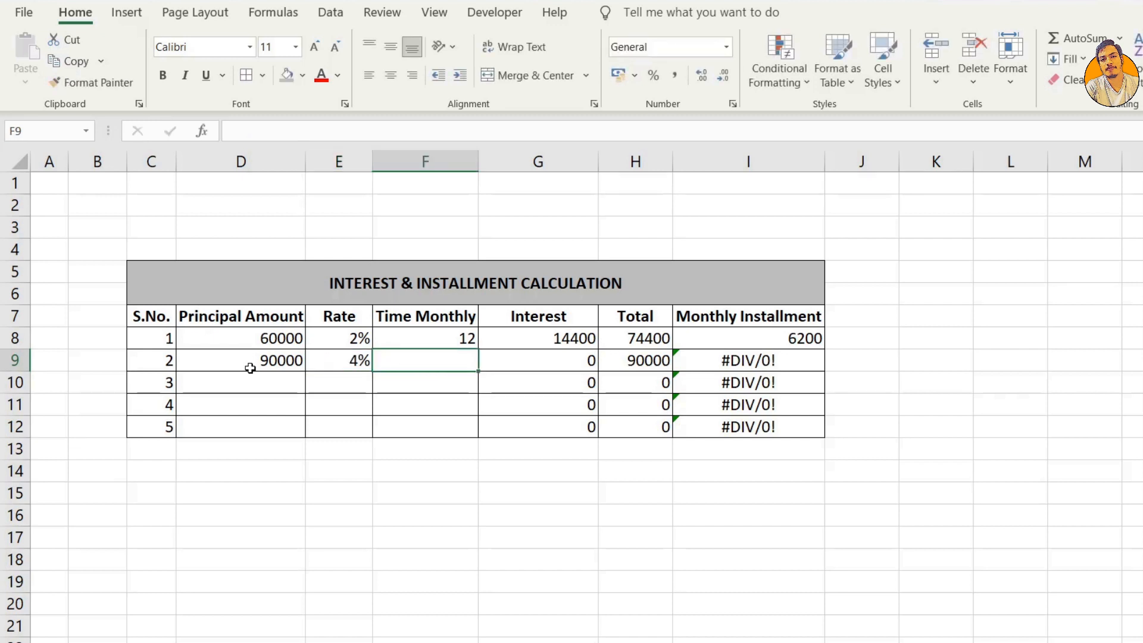
pyautogui.write('18')
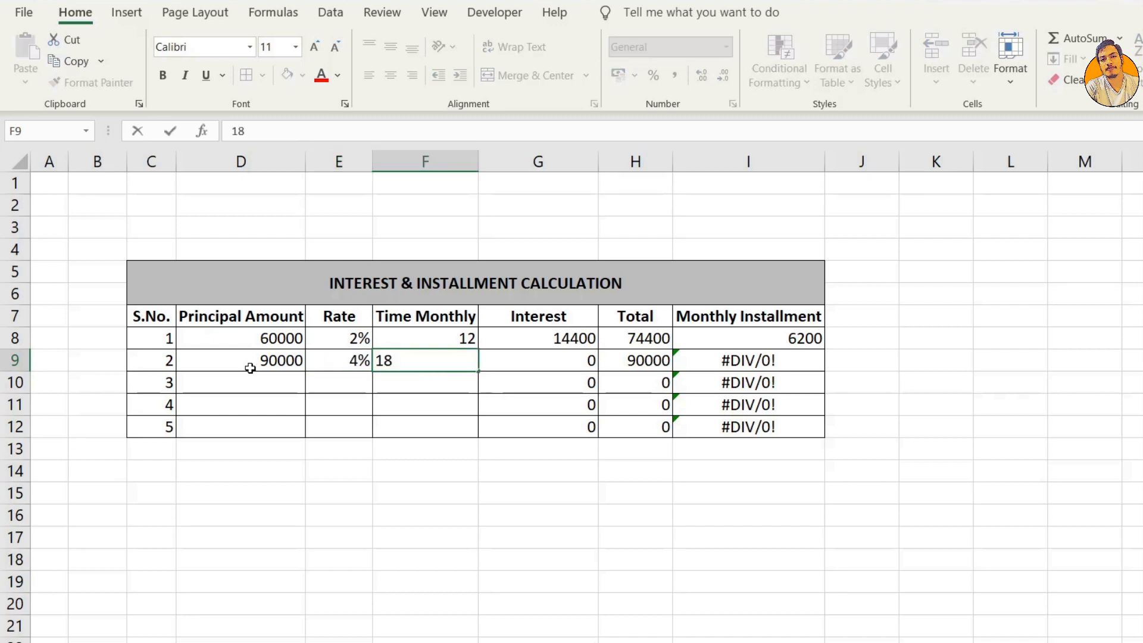
pyautogui.press('Return')
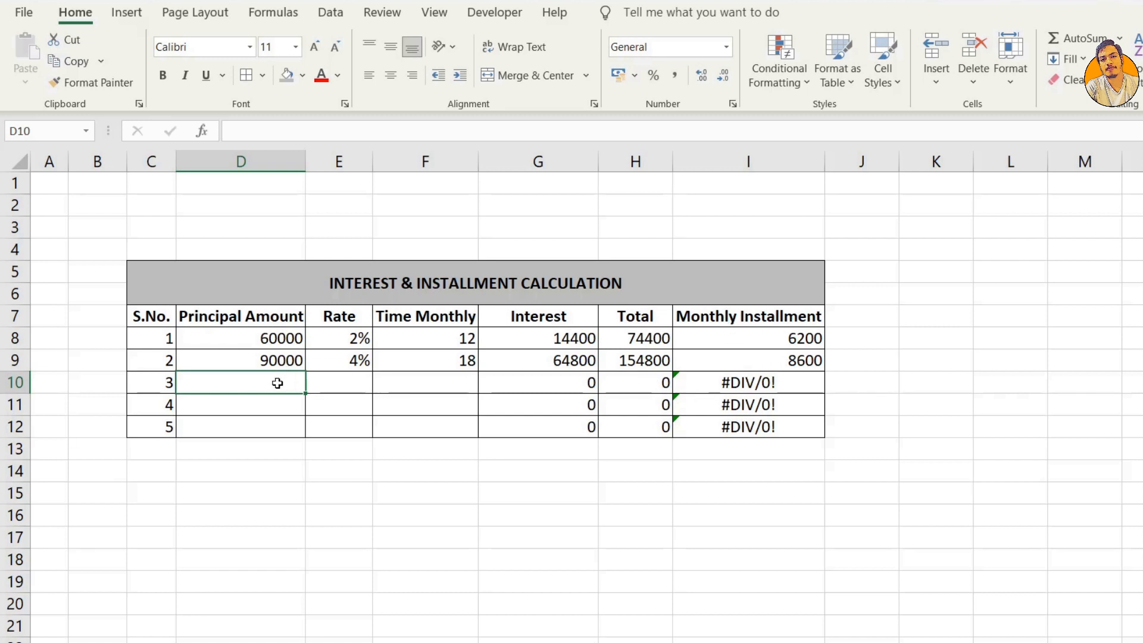
# Fill in the third entry in row 10 with principal amount 70000, rate 5% and time 9 months
pyautogui.write('70000')
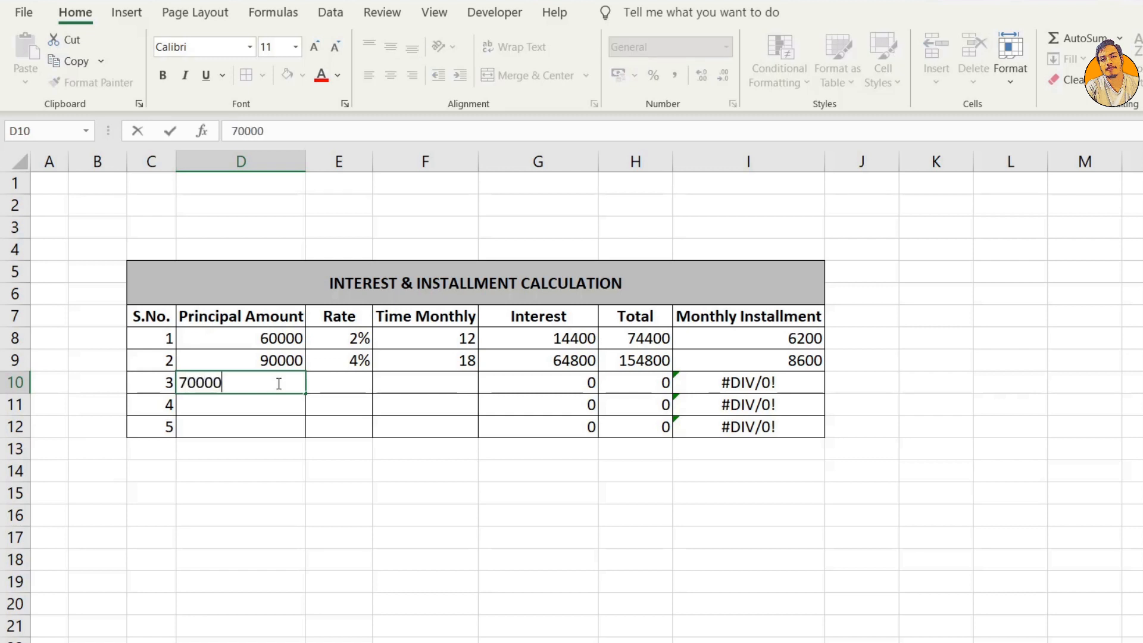
pyautogui.press('Tab')
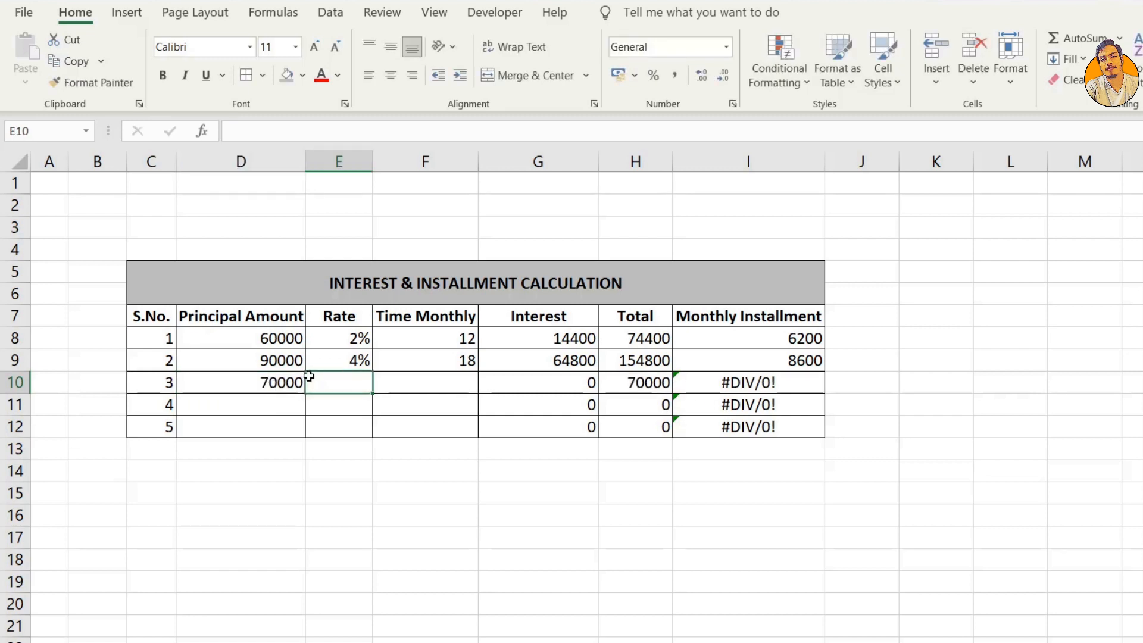
pyautogui.write('5%')
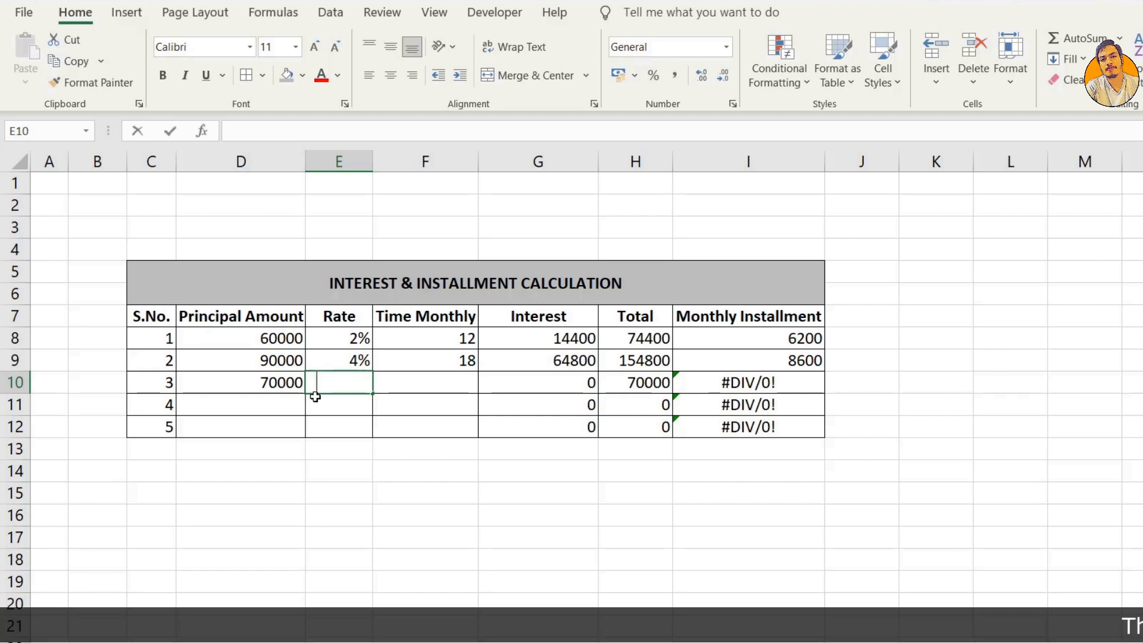
pyautogui.press('Tab')
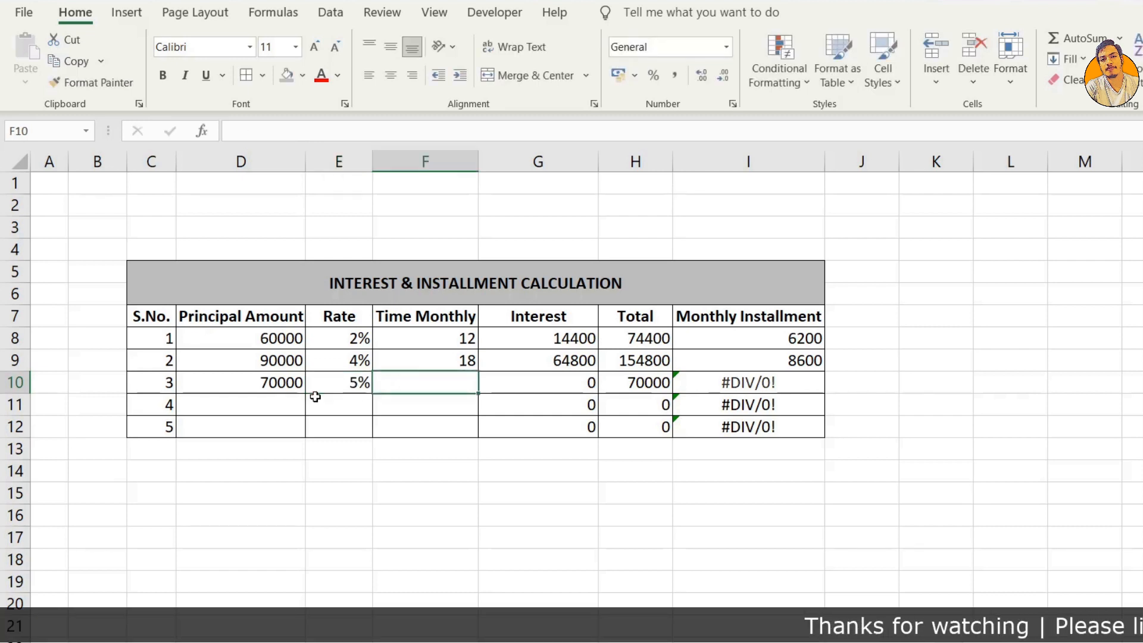
pyautogui.write('9')
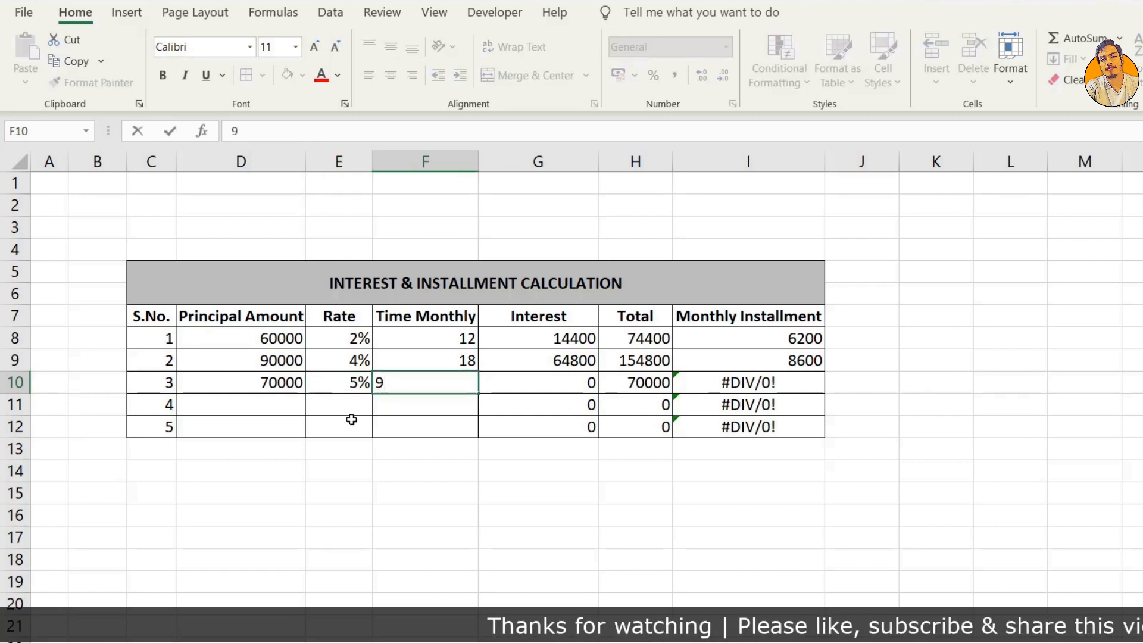
pyautogui.press('Return')
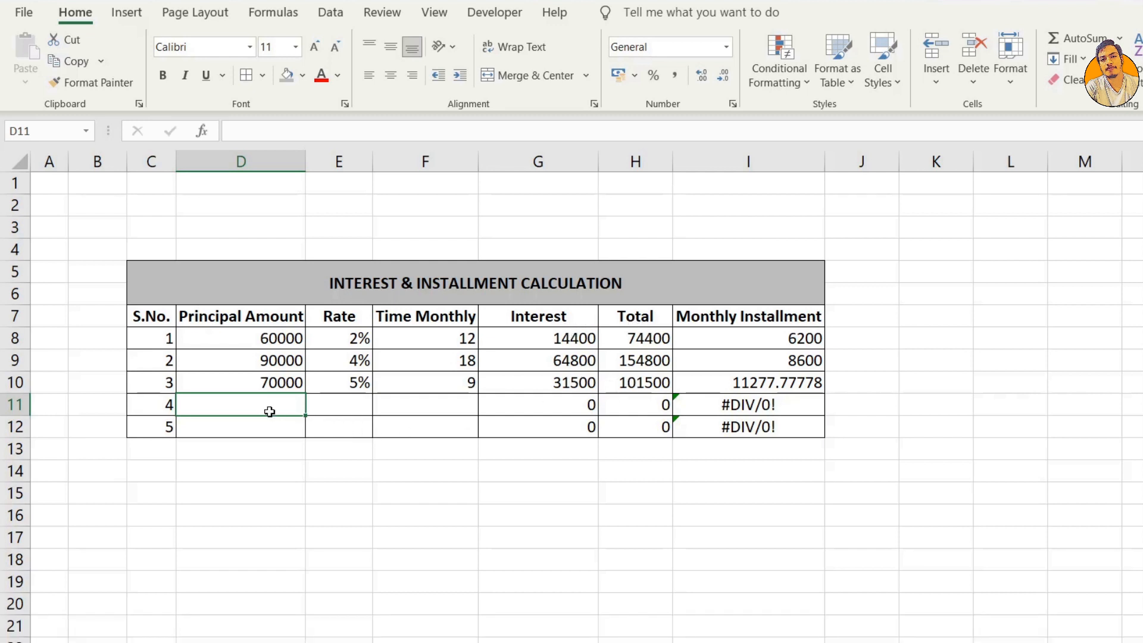
# Fill in the fourth entry in row 11 with principal amount 85000, rate 6% and time 10 months
pyautogui.write('85000')
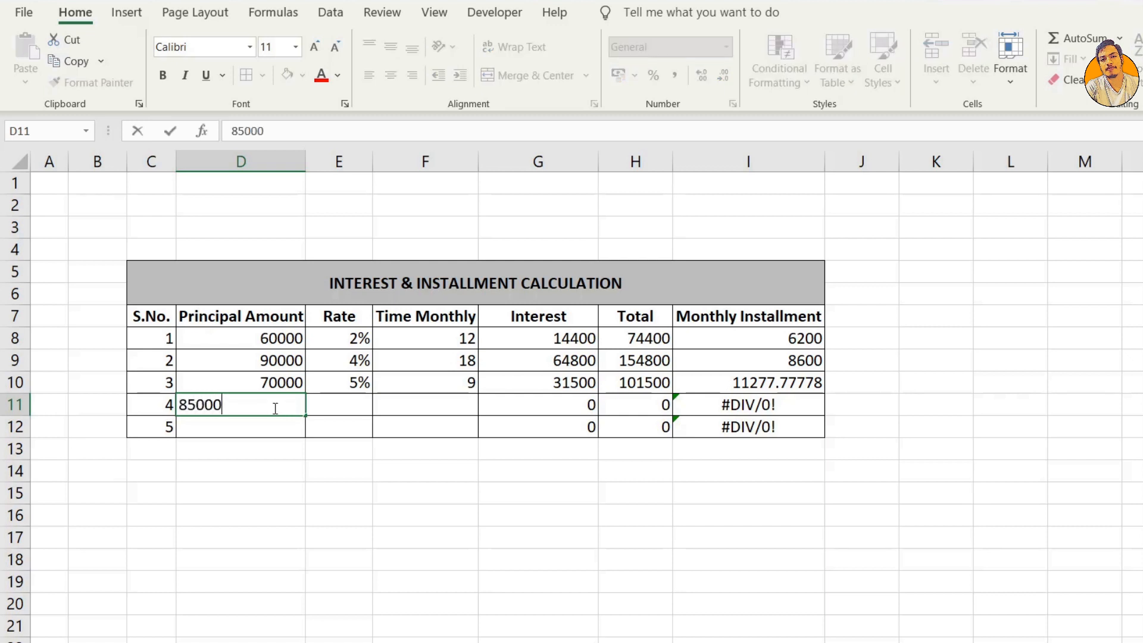
pyautogui.press('Tab')
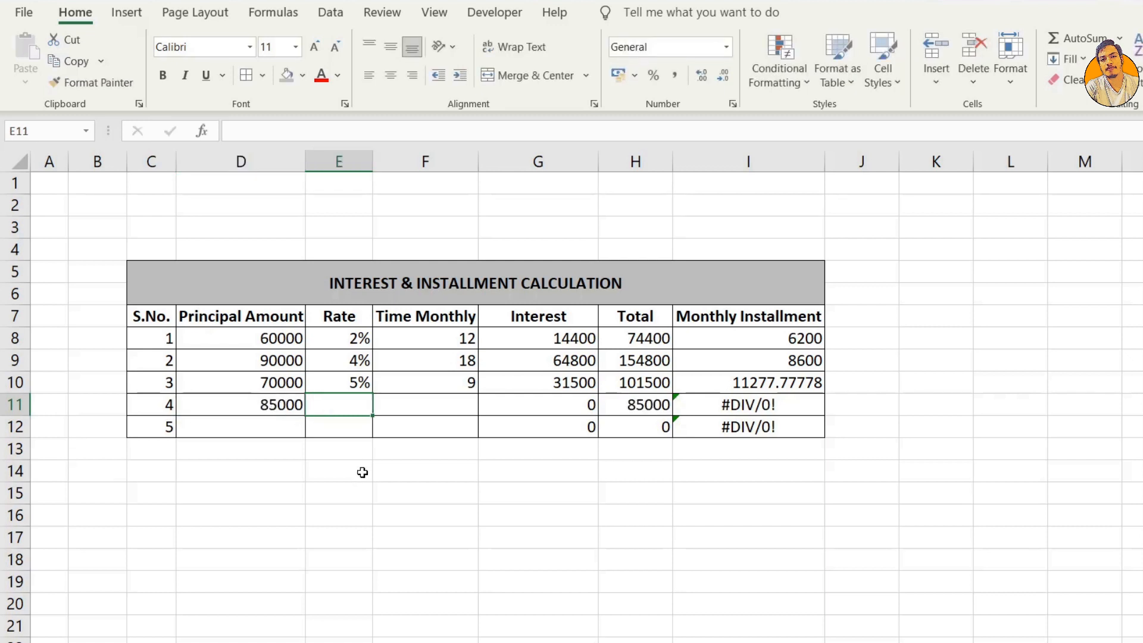
pyautogui.write('6%')
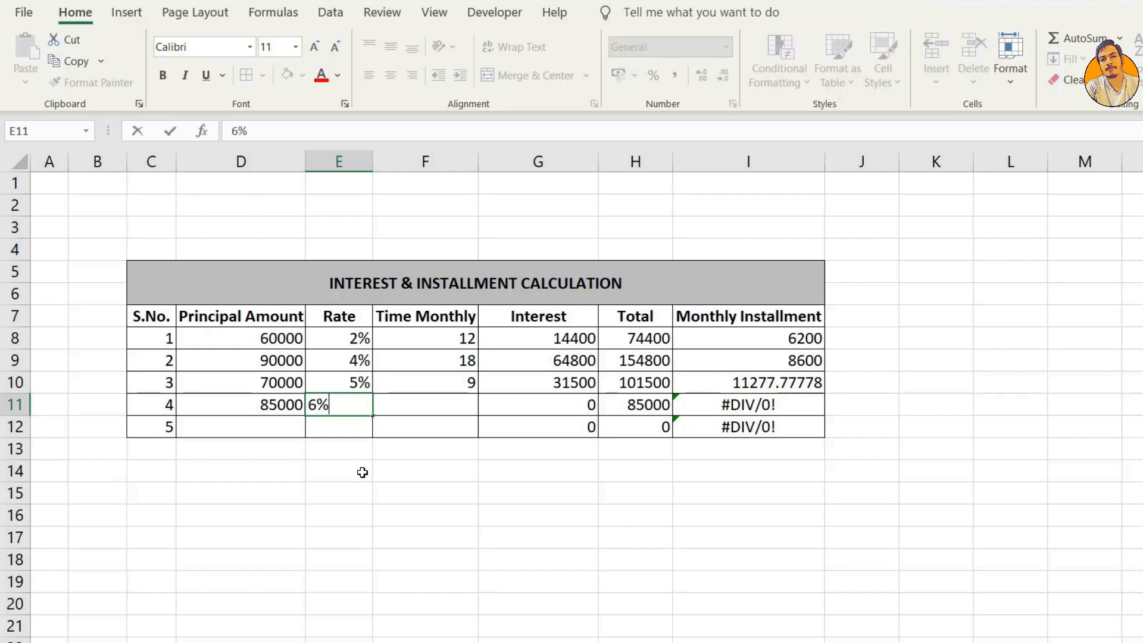
pyautogui.press('Tab')
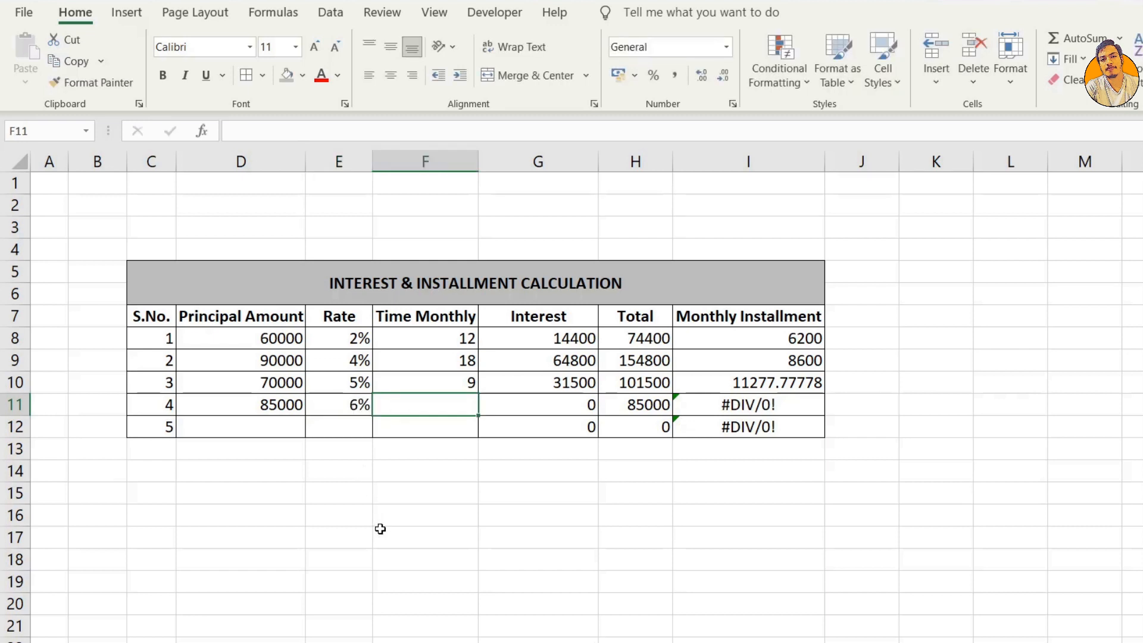
pyautogui.write('10')
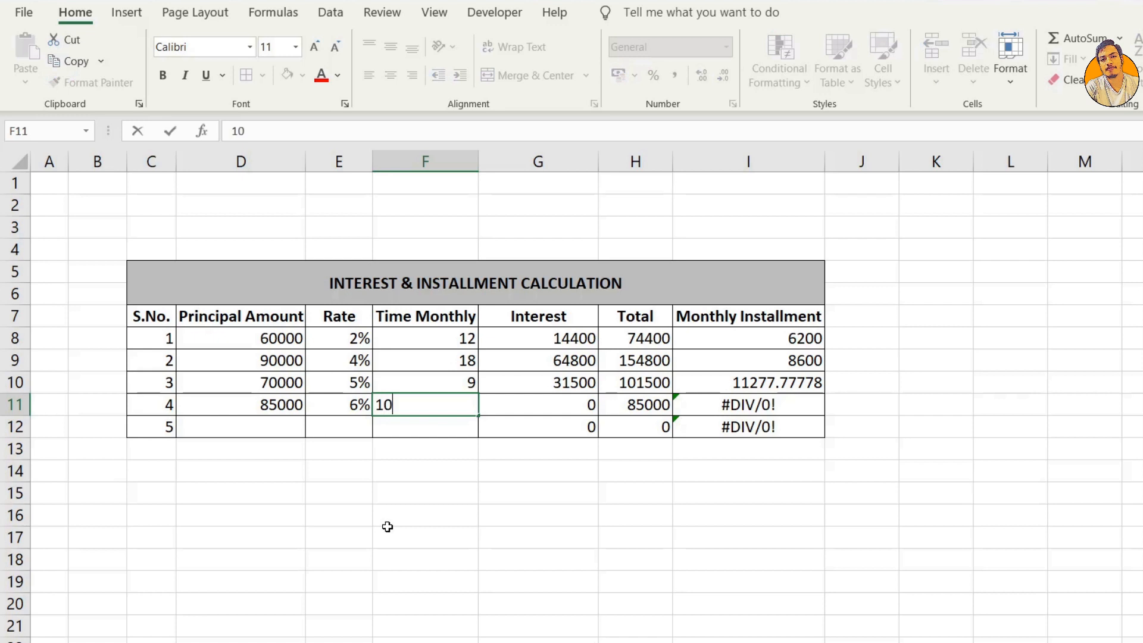
pyautogui.press('Return')
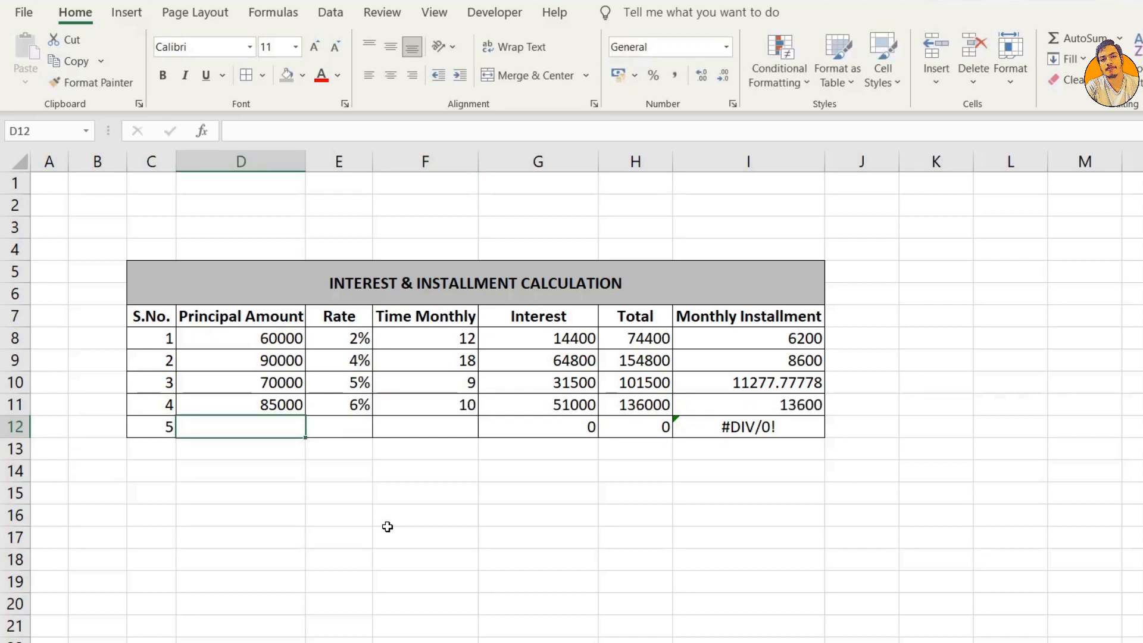
# Fill in the fifth entry in row 12 with principal 65000, rate 3% and time 16 months, and return to cell A1
pyautogui.write('65000')
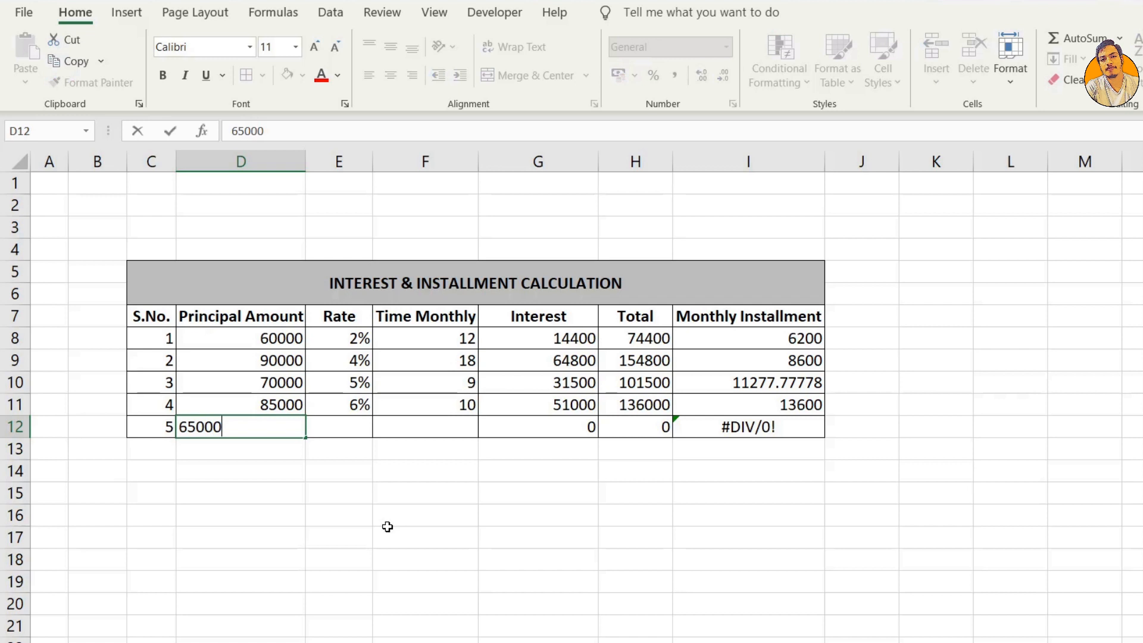
pyautogui.press('Tab')
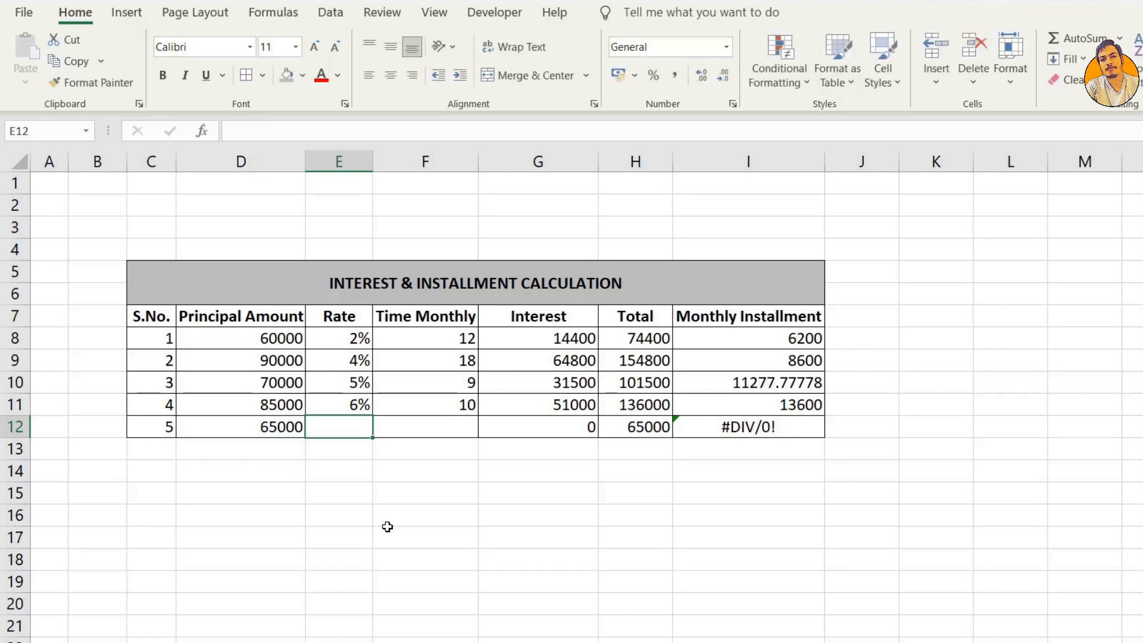
pyautogui.write('3')
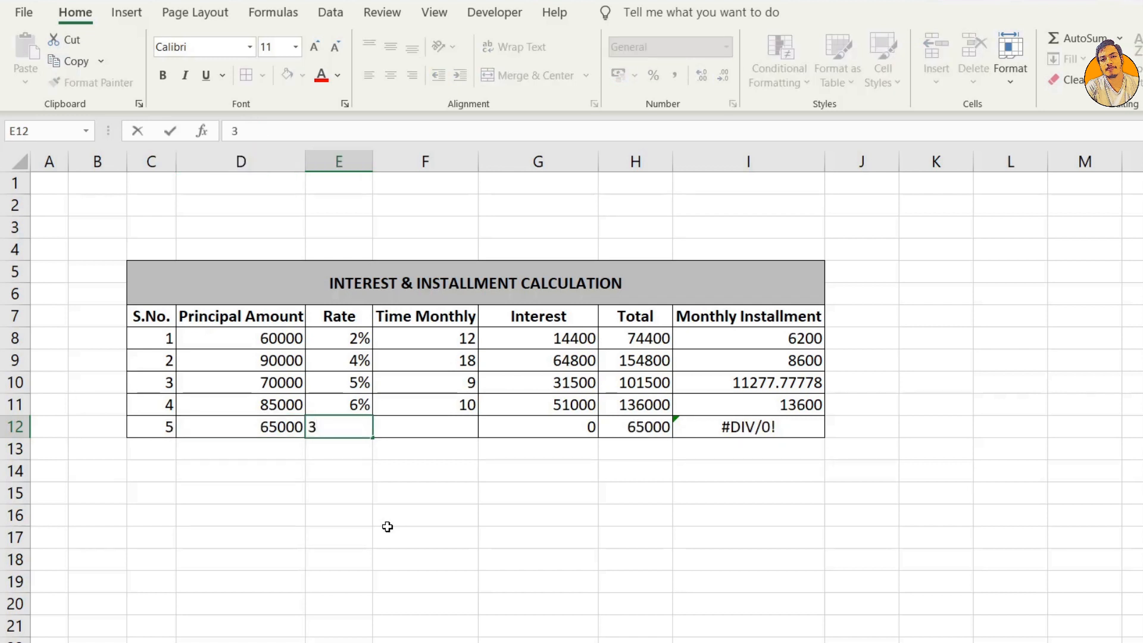
pyautogui.press('Tab')
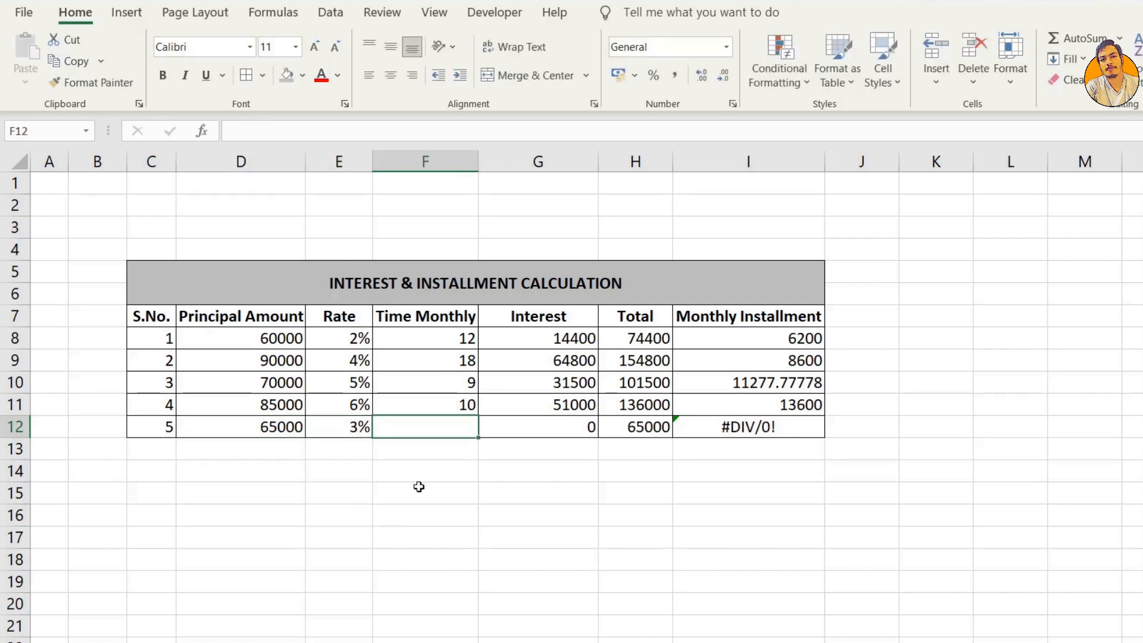
pyautogui.write('16')
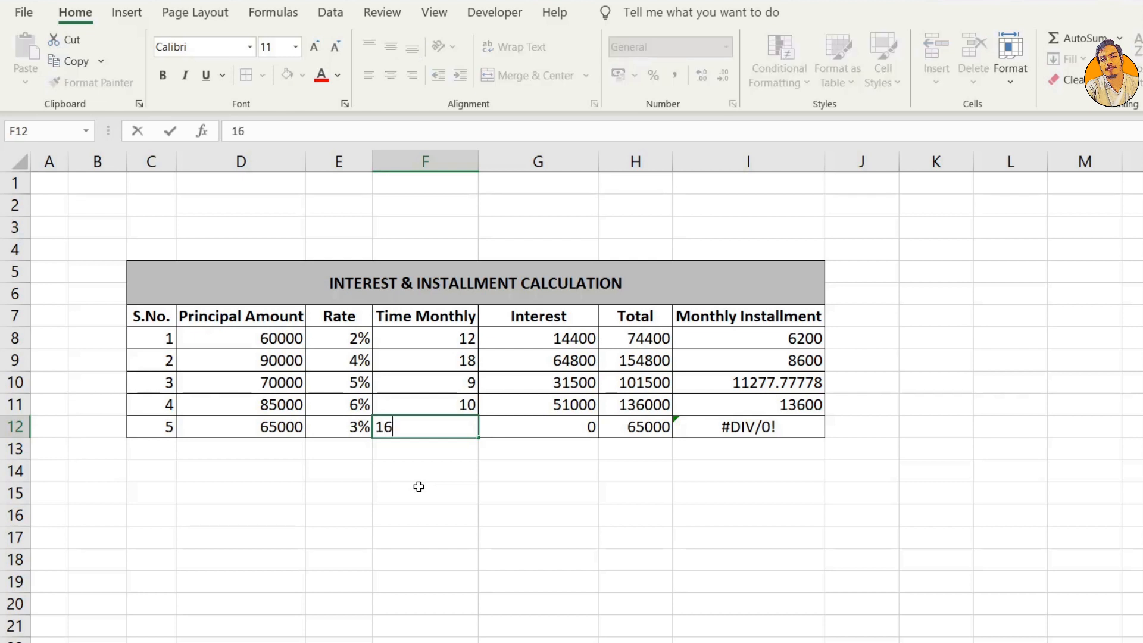
pyautogui.press('Return')
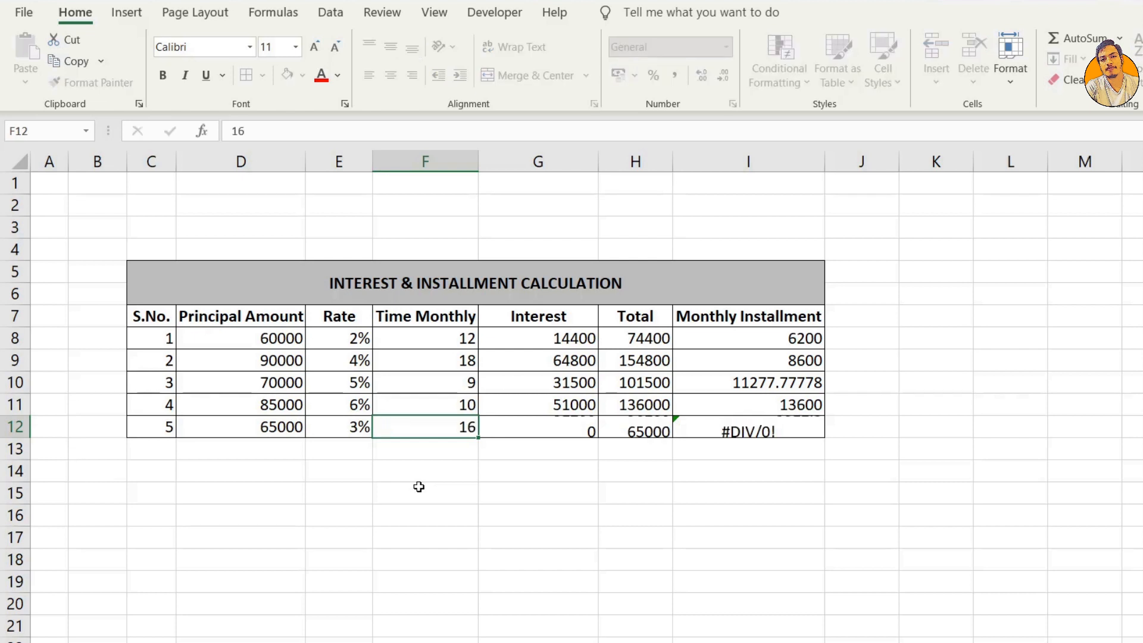
pyautogui.click(40, 184)
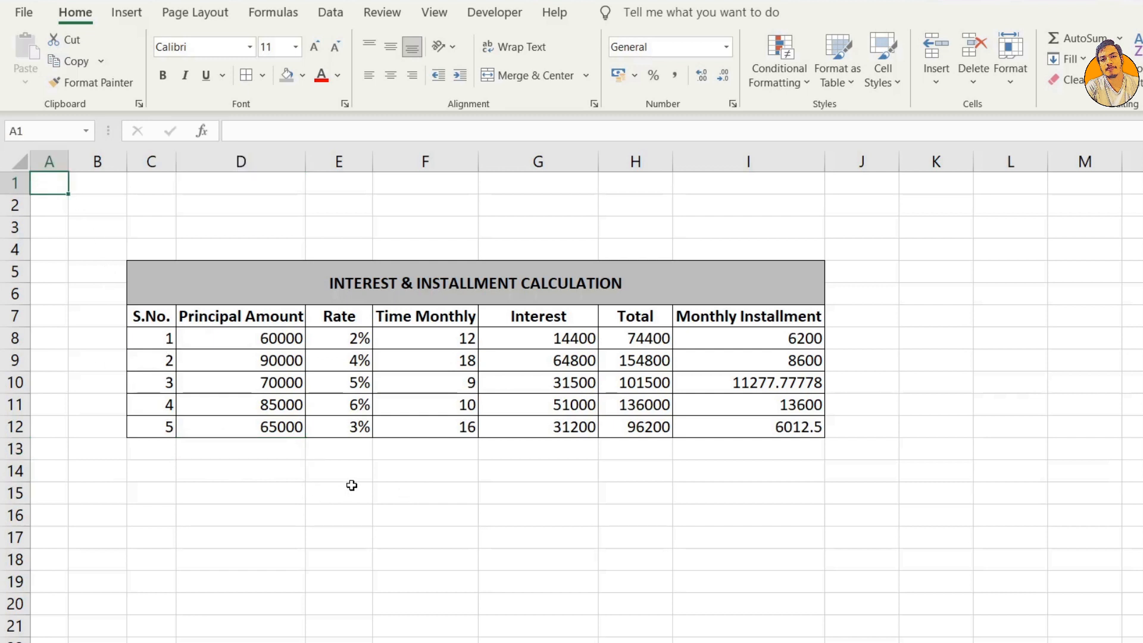